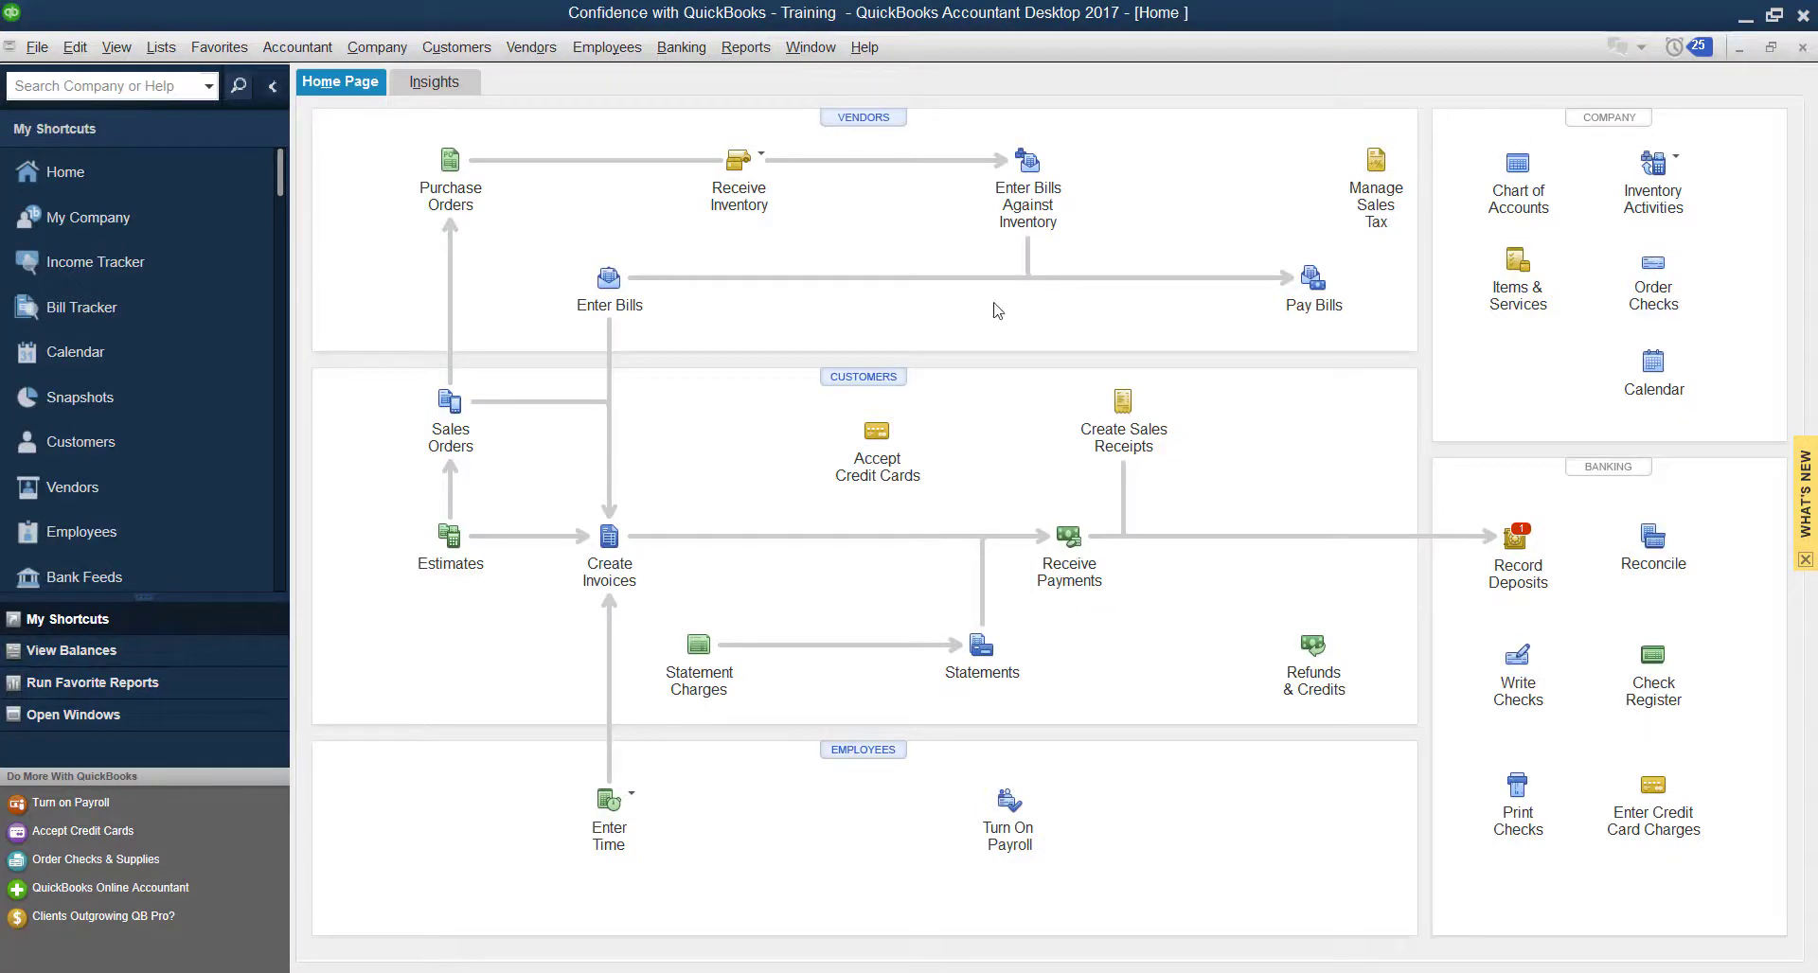
# Step: Show the customer with the 88.25 open balance in the Customer Center
pyautogui.click(830, 380)
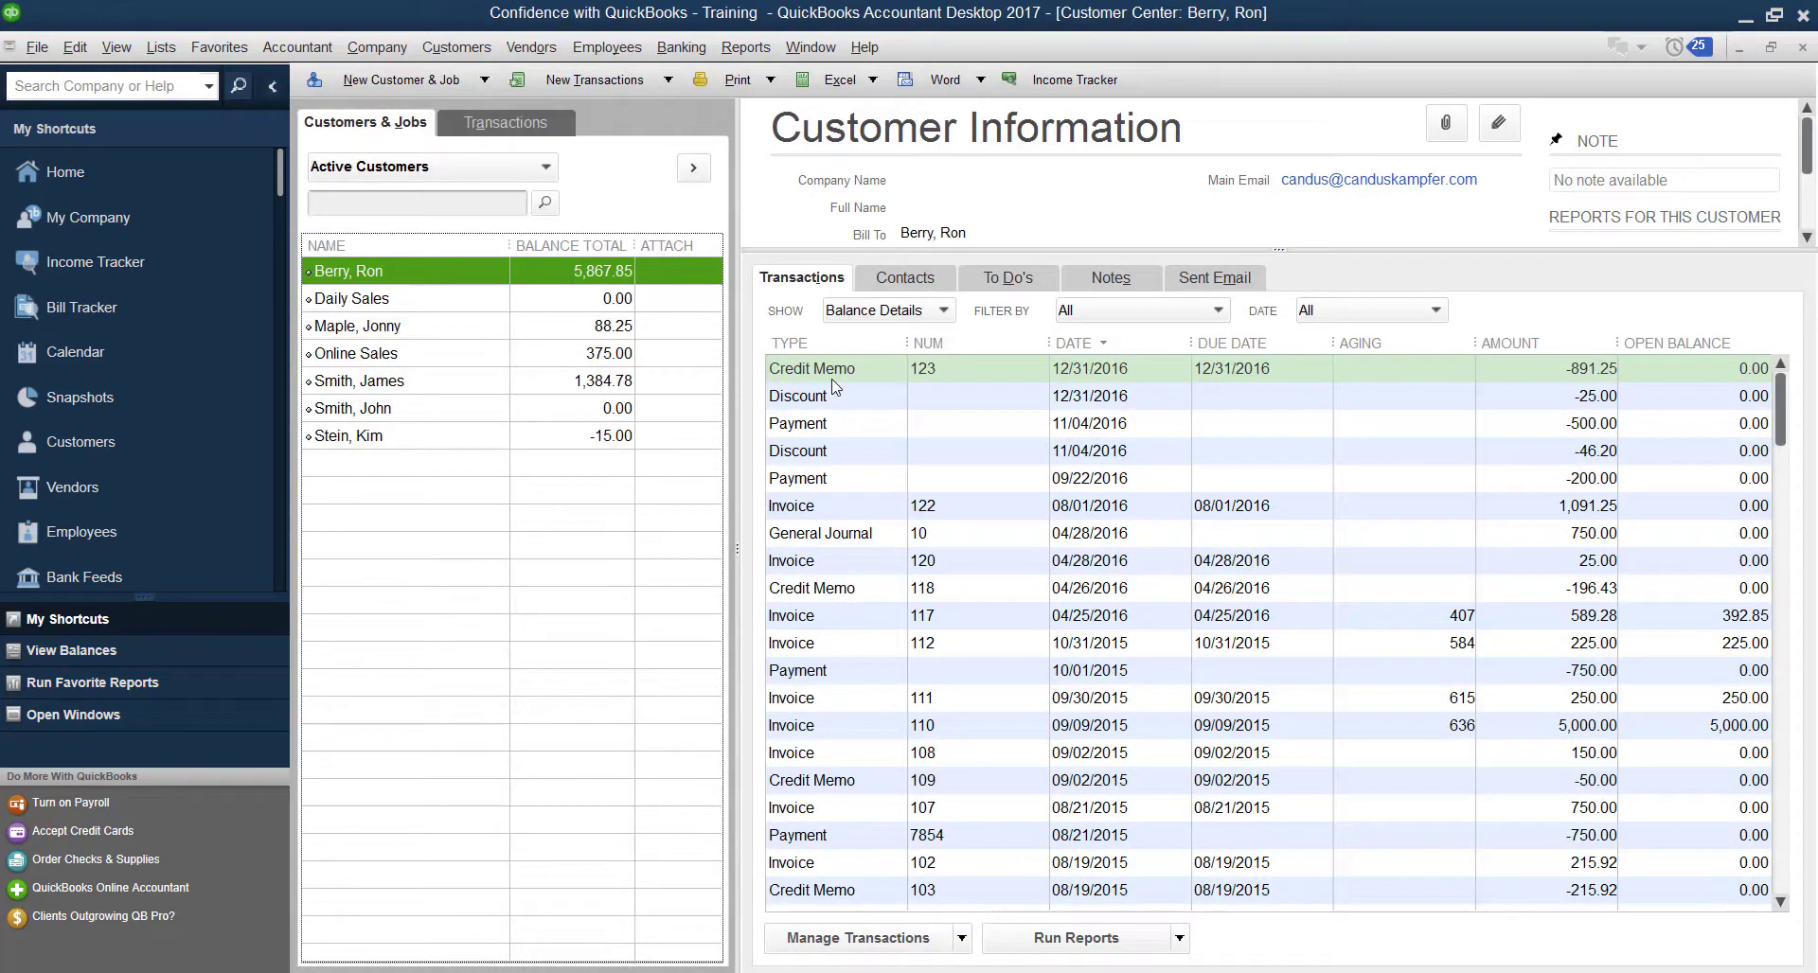
pyautogui.click(602, 331)
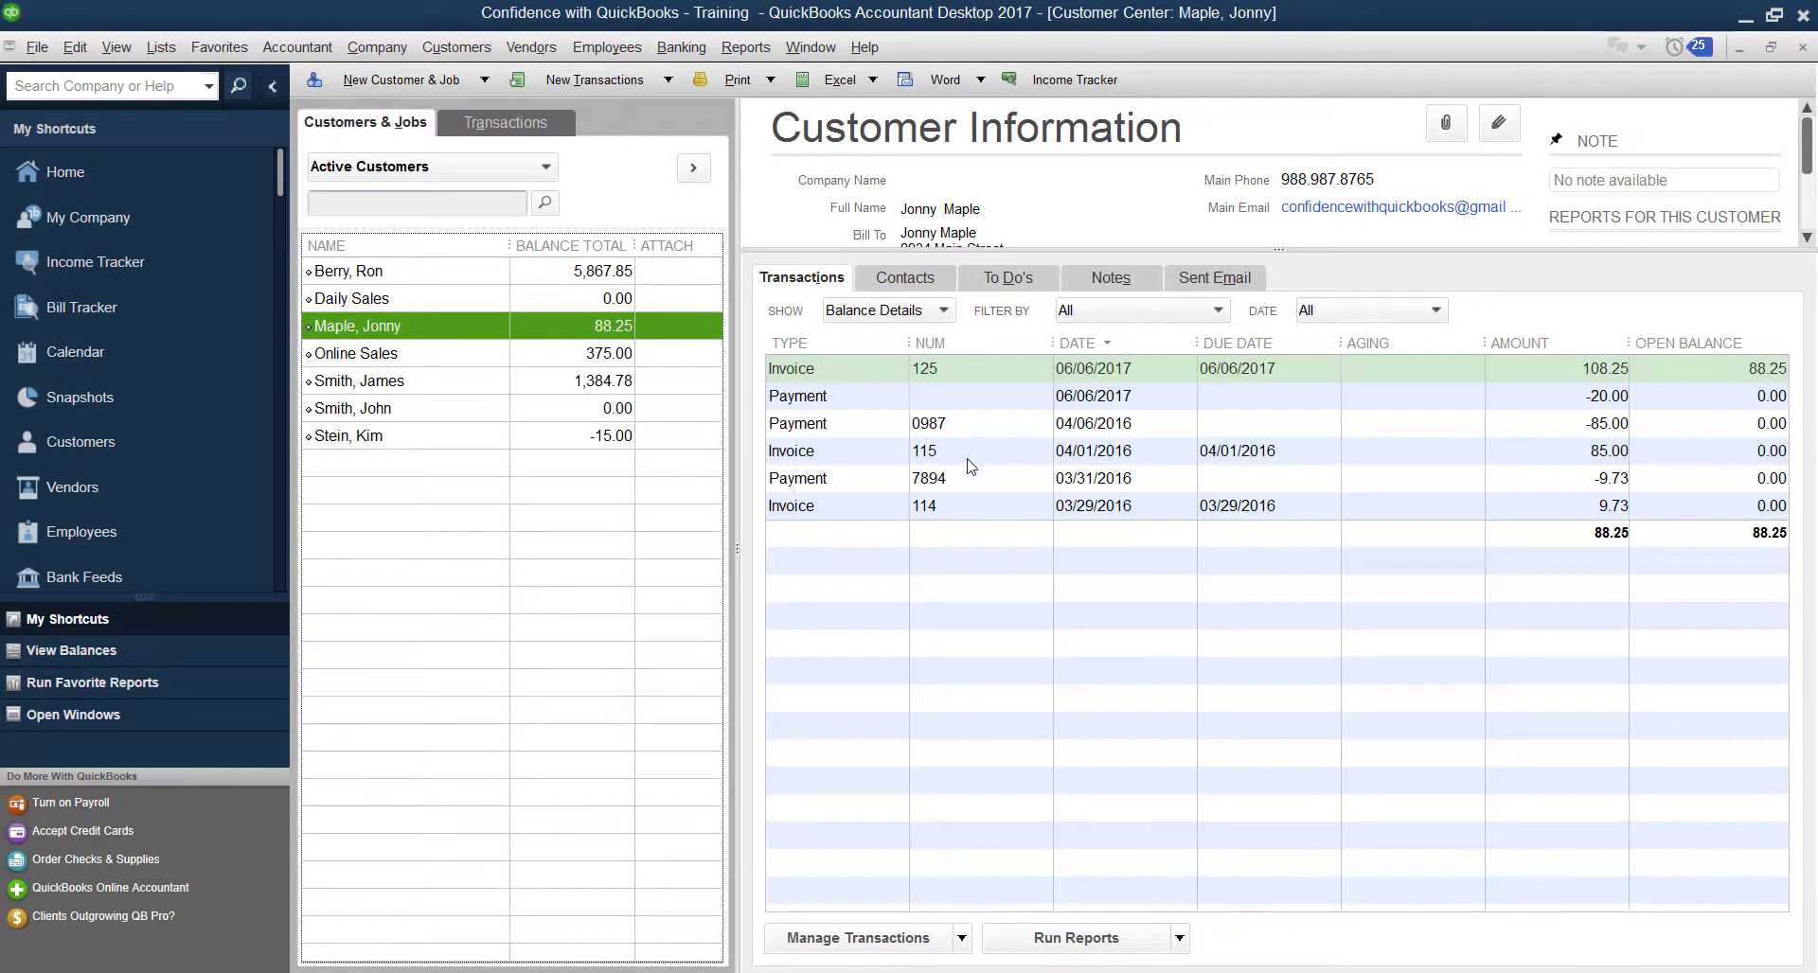
pyautogui.doubleClick(949, 370)
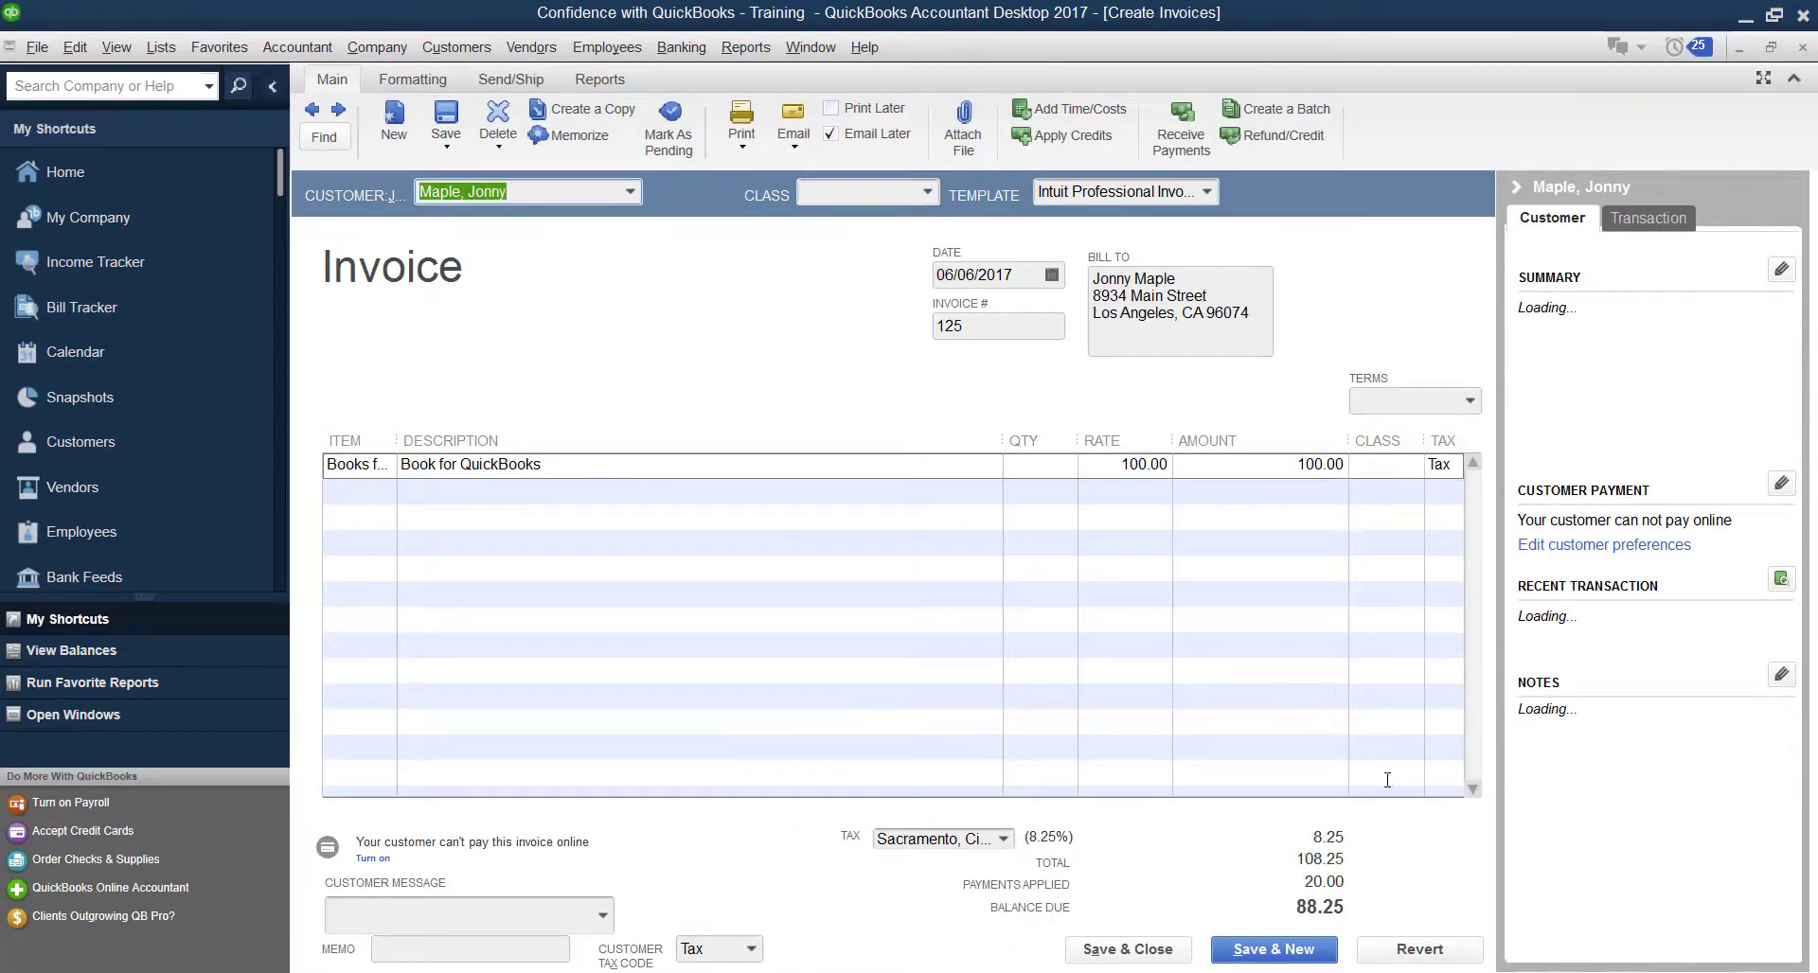
pyautogui.click(1127, 950)
pyautogui.click(1312, 423)
pyautogui.click(1319, 398)
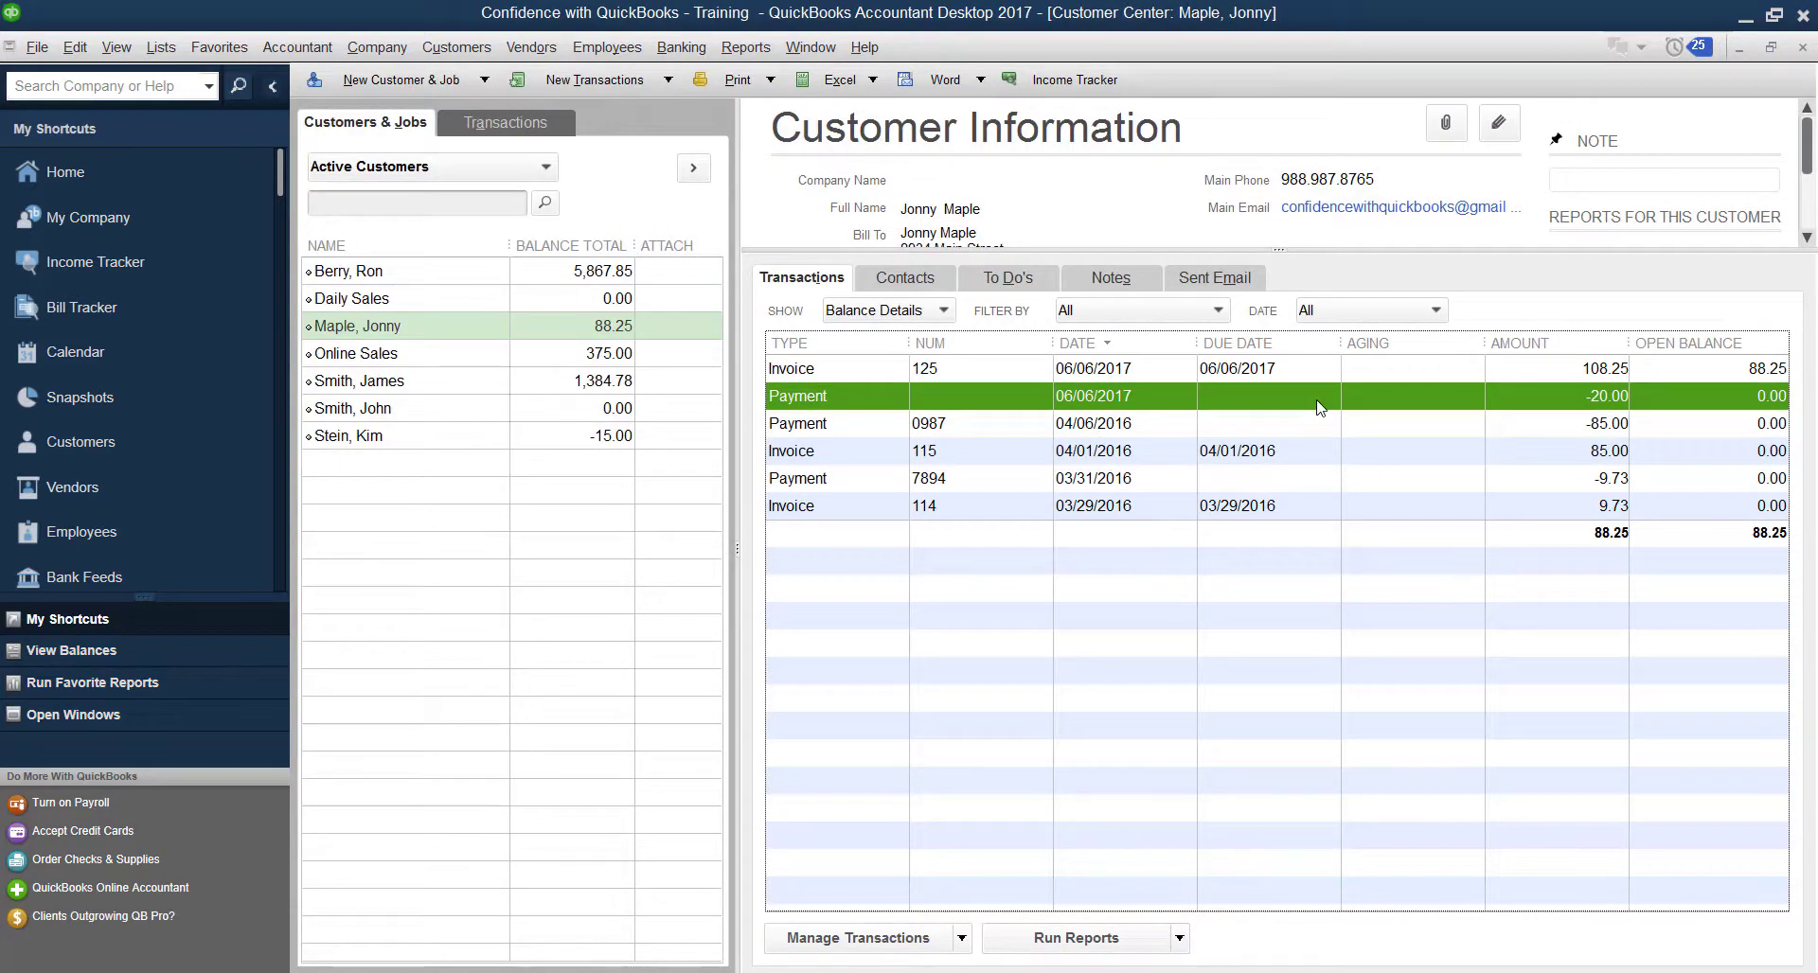
pyautogui.doubleClick(1319, 397)
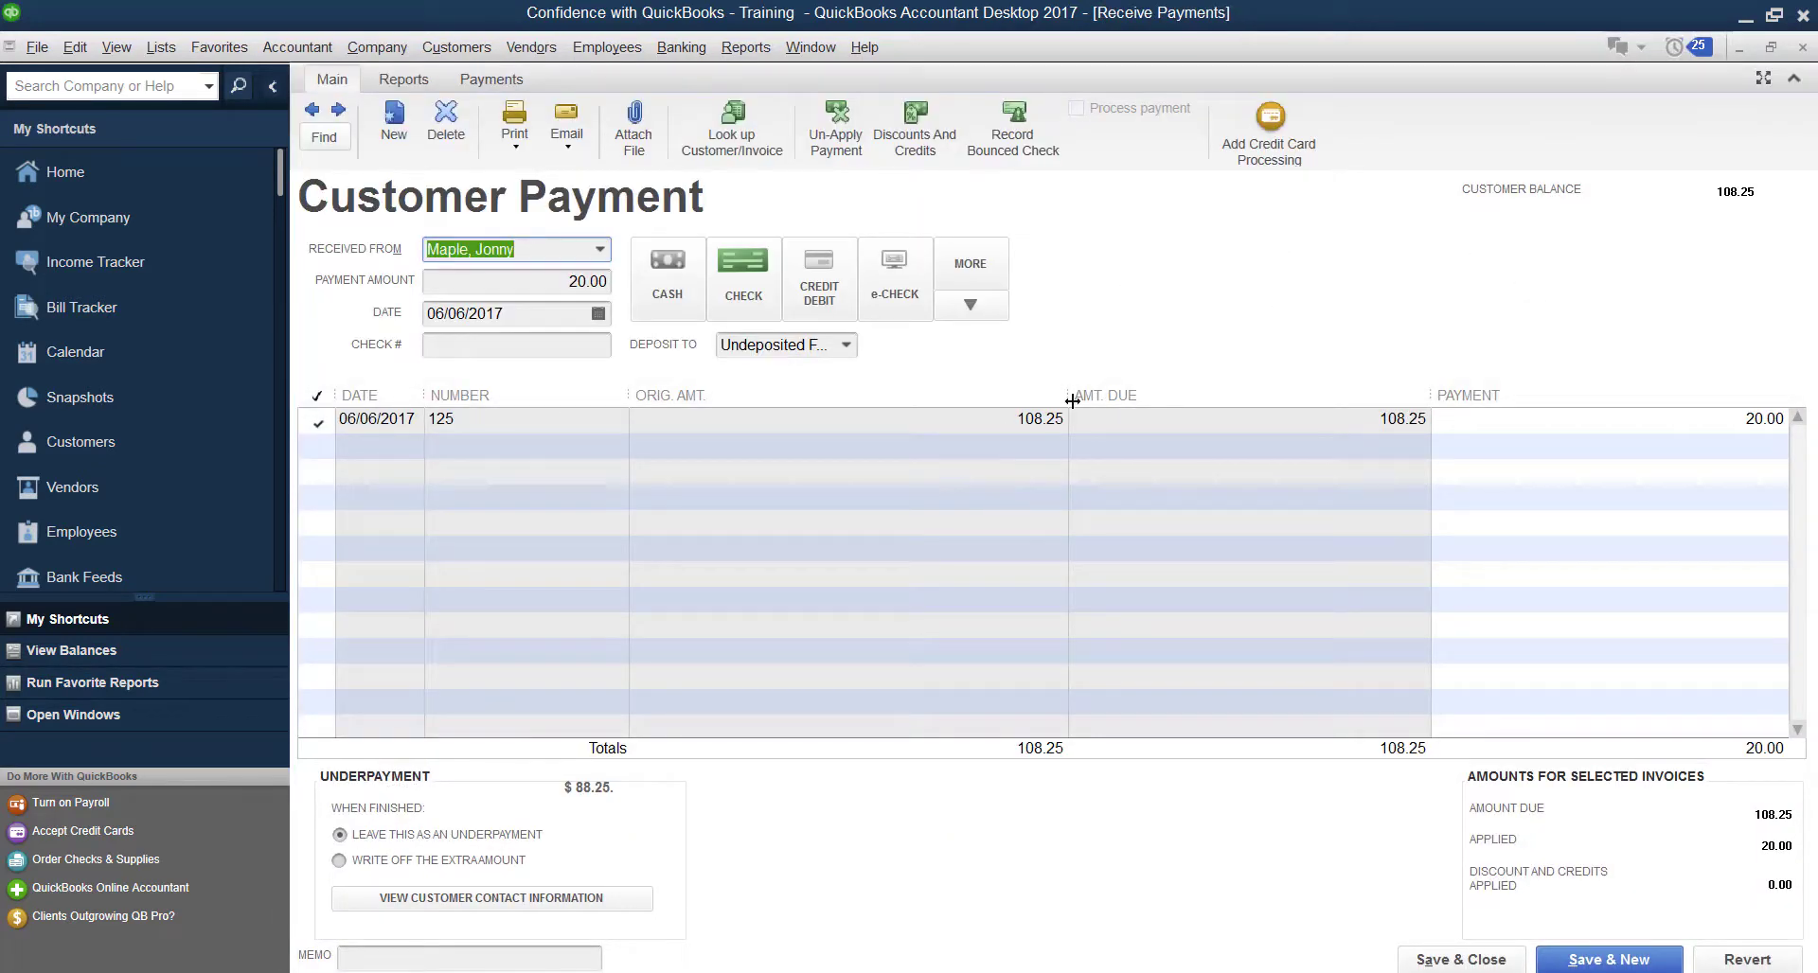
pyautogui.click(1802, 48)
pyautogui.click(971, 376)
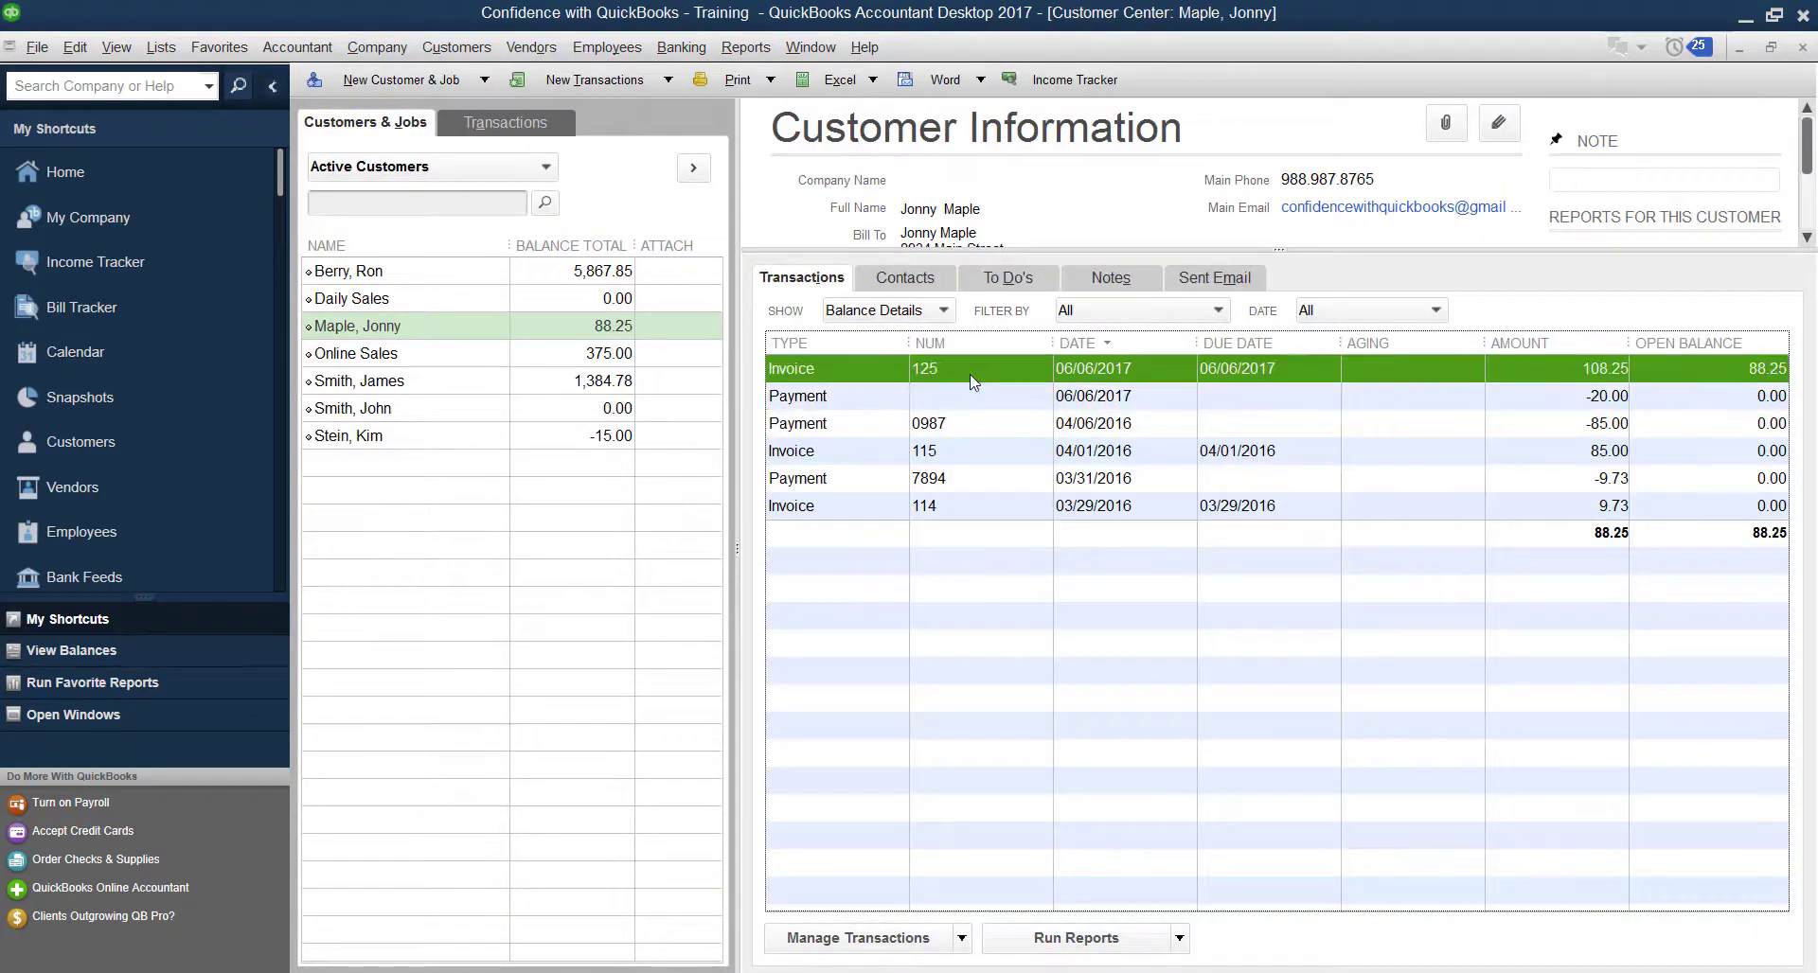
pyautogui.doubleClick(974, 376)
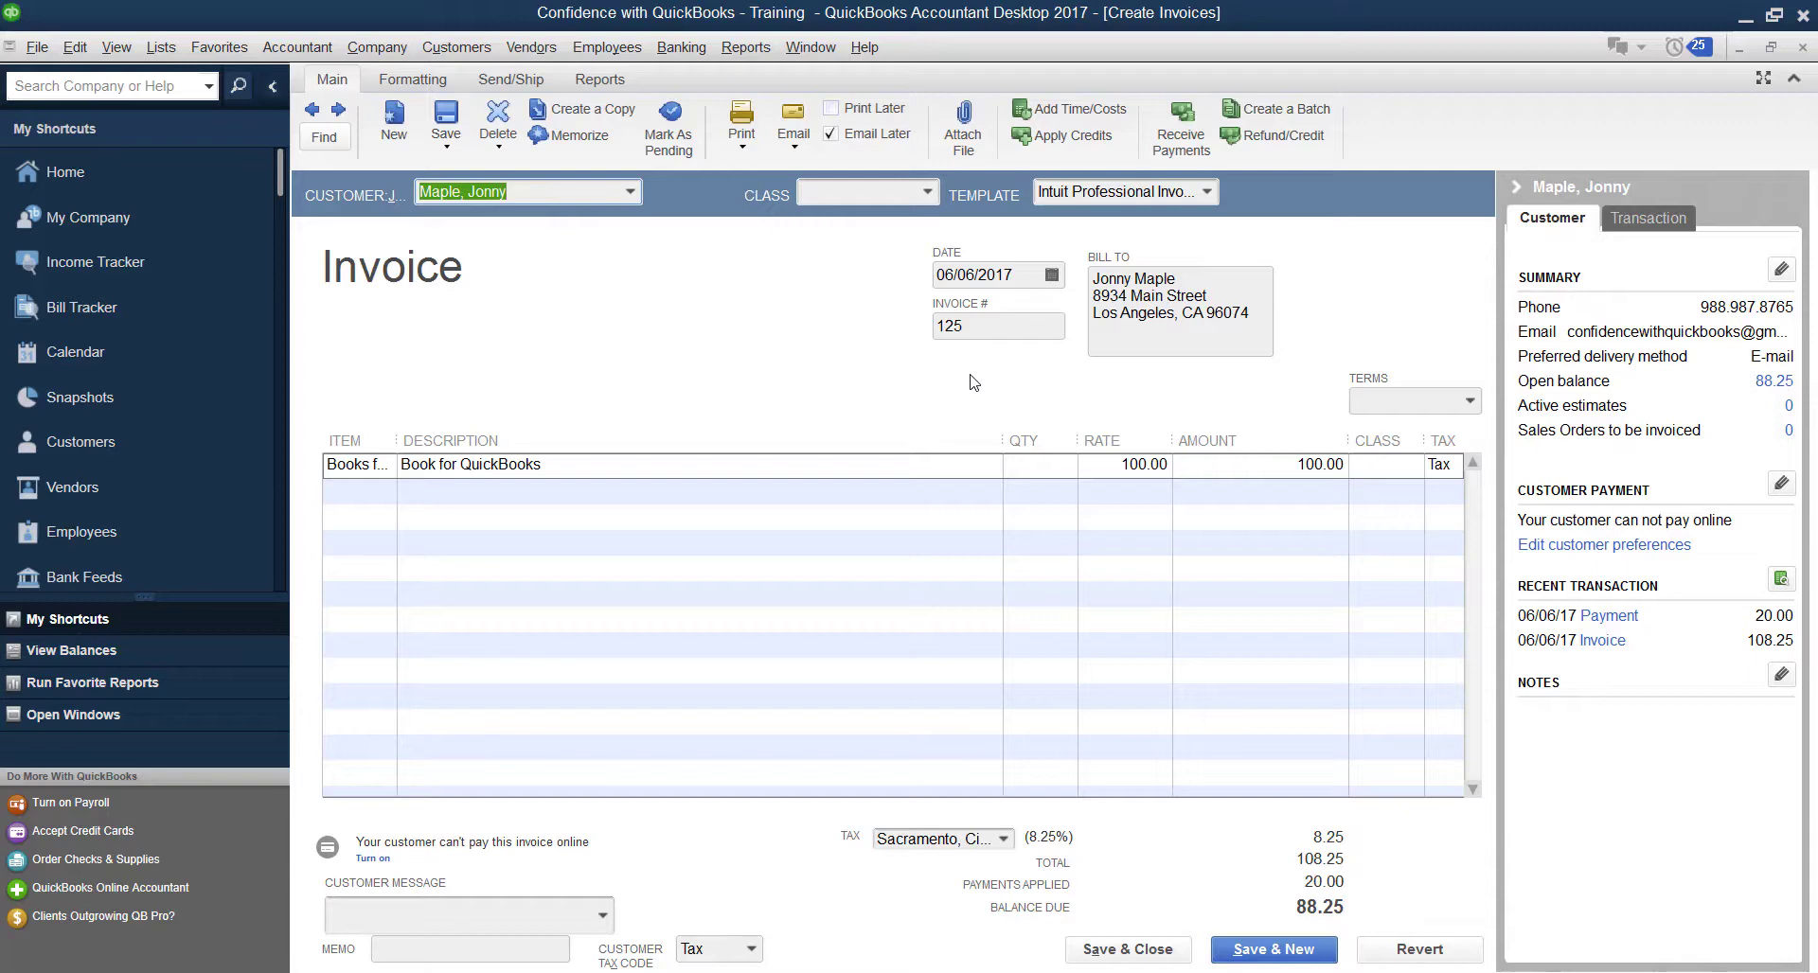
pyautogui.click(1802, 47)
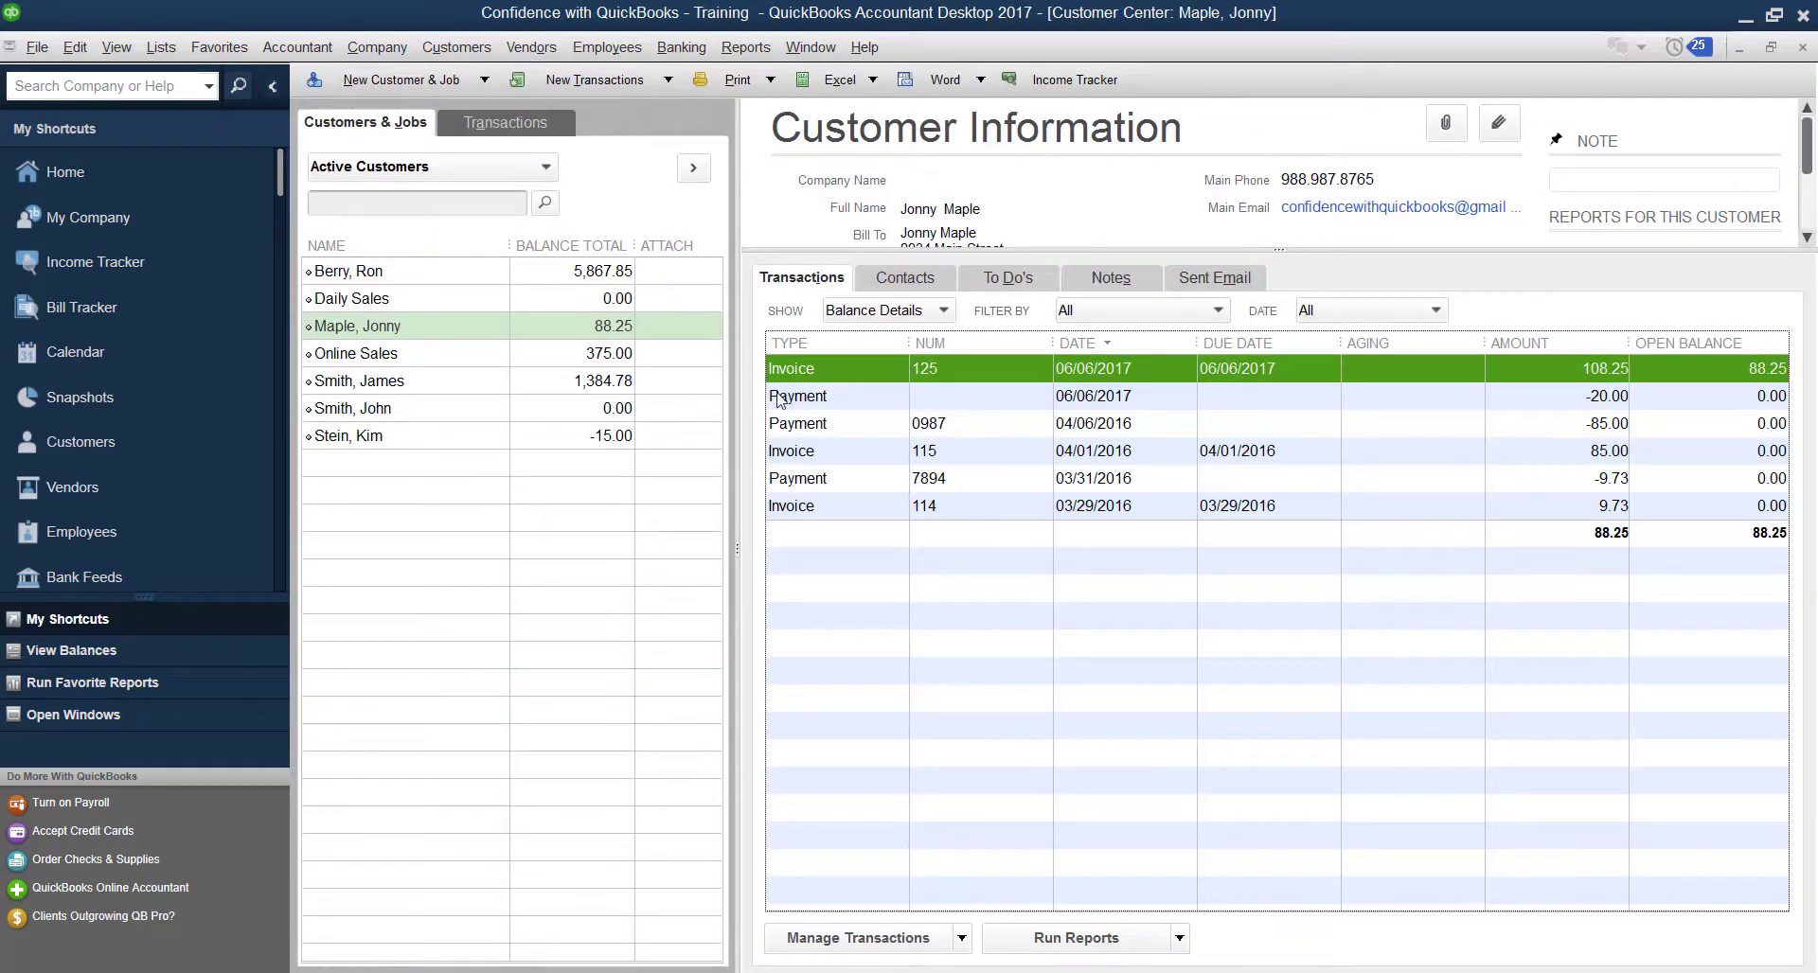
# Step: Create credit memo 126 for 108.25 from invoice 125's items and save it
pyautogui.doubleClick(801, 369)
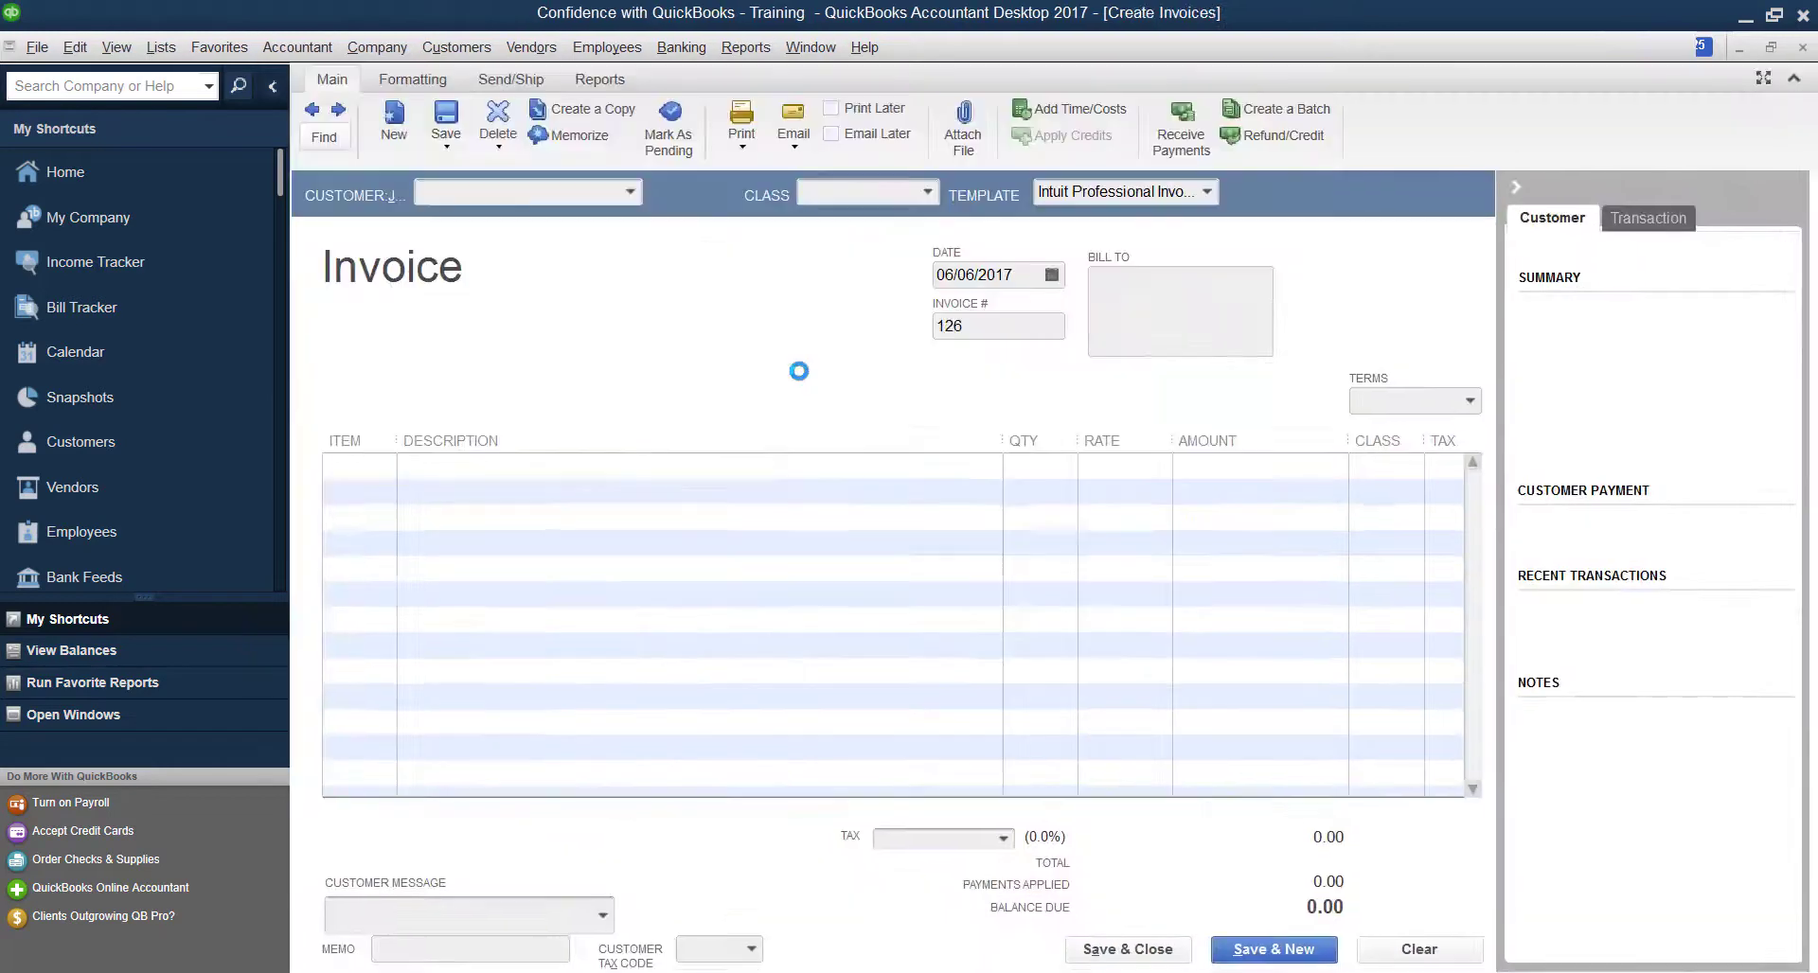
pyautogui.click(1247, 138)
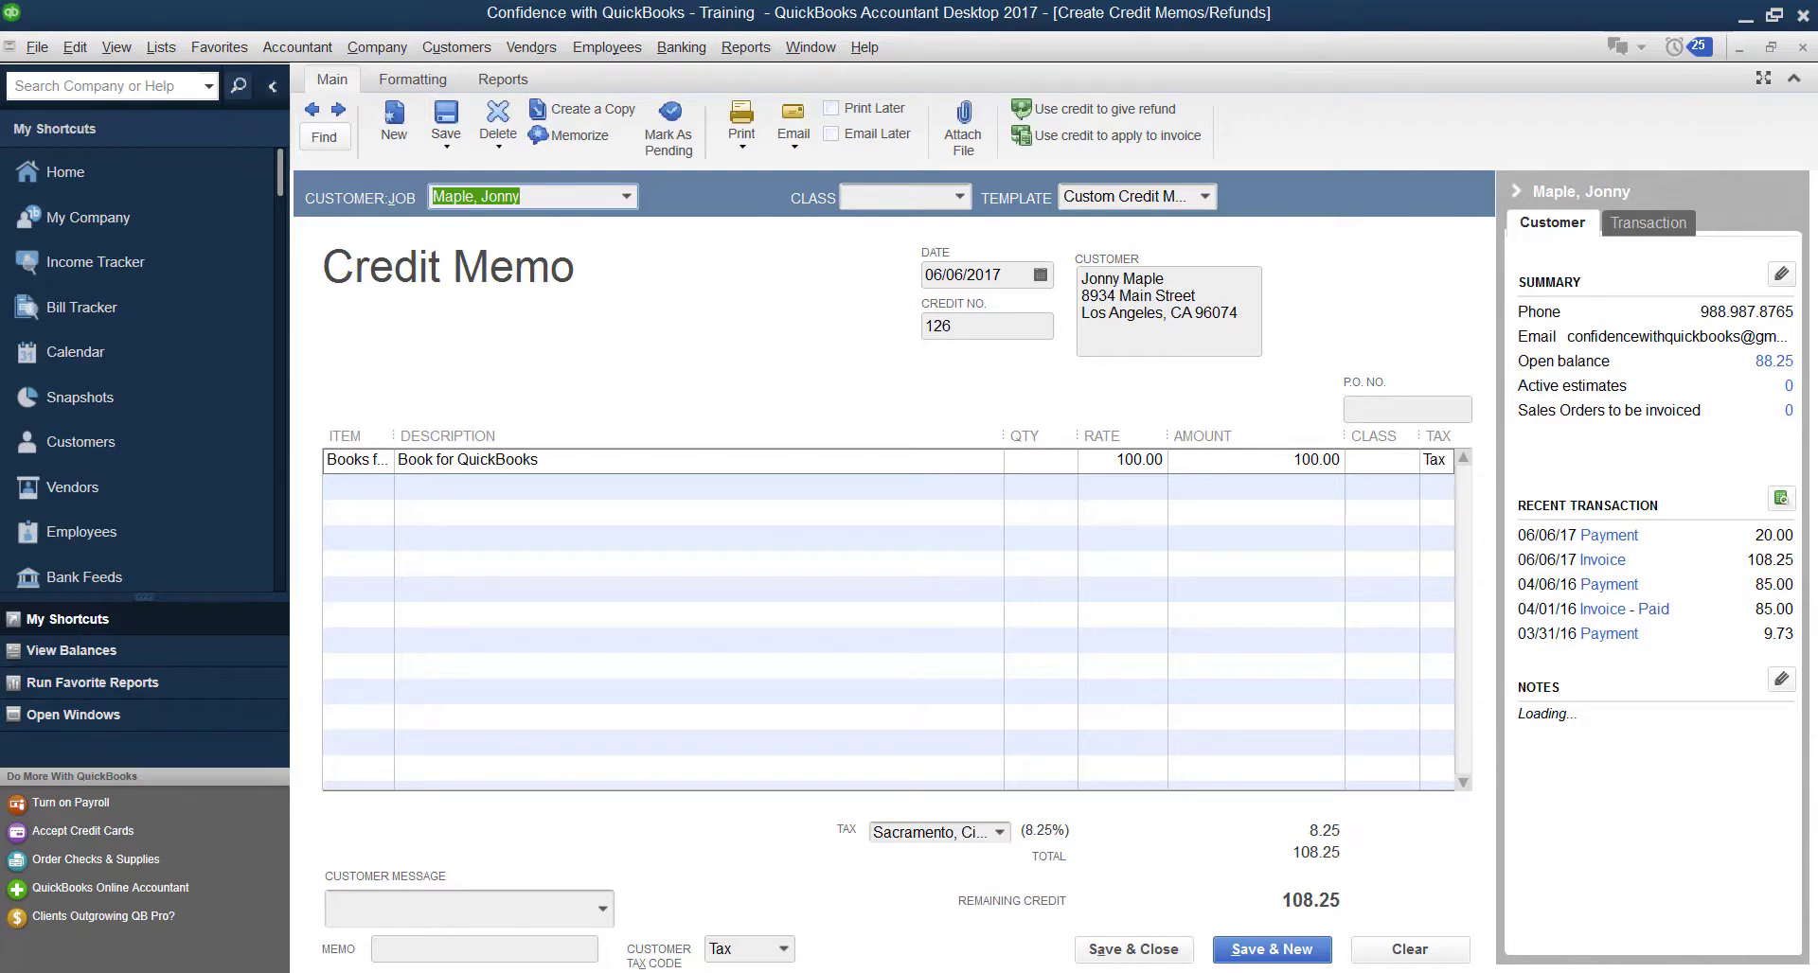
pyautogui.click(1147, 950)
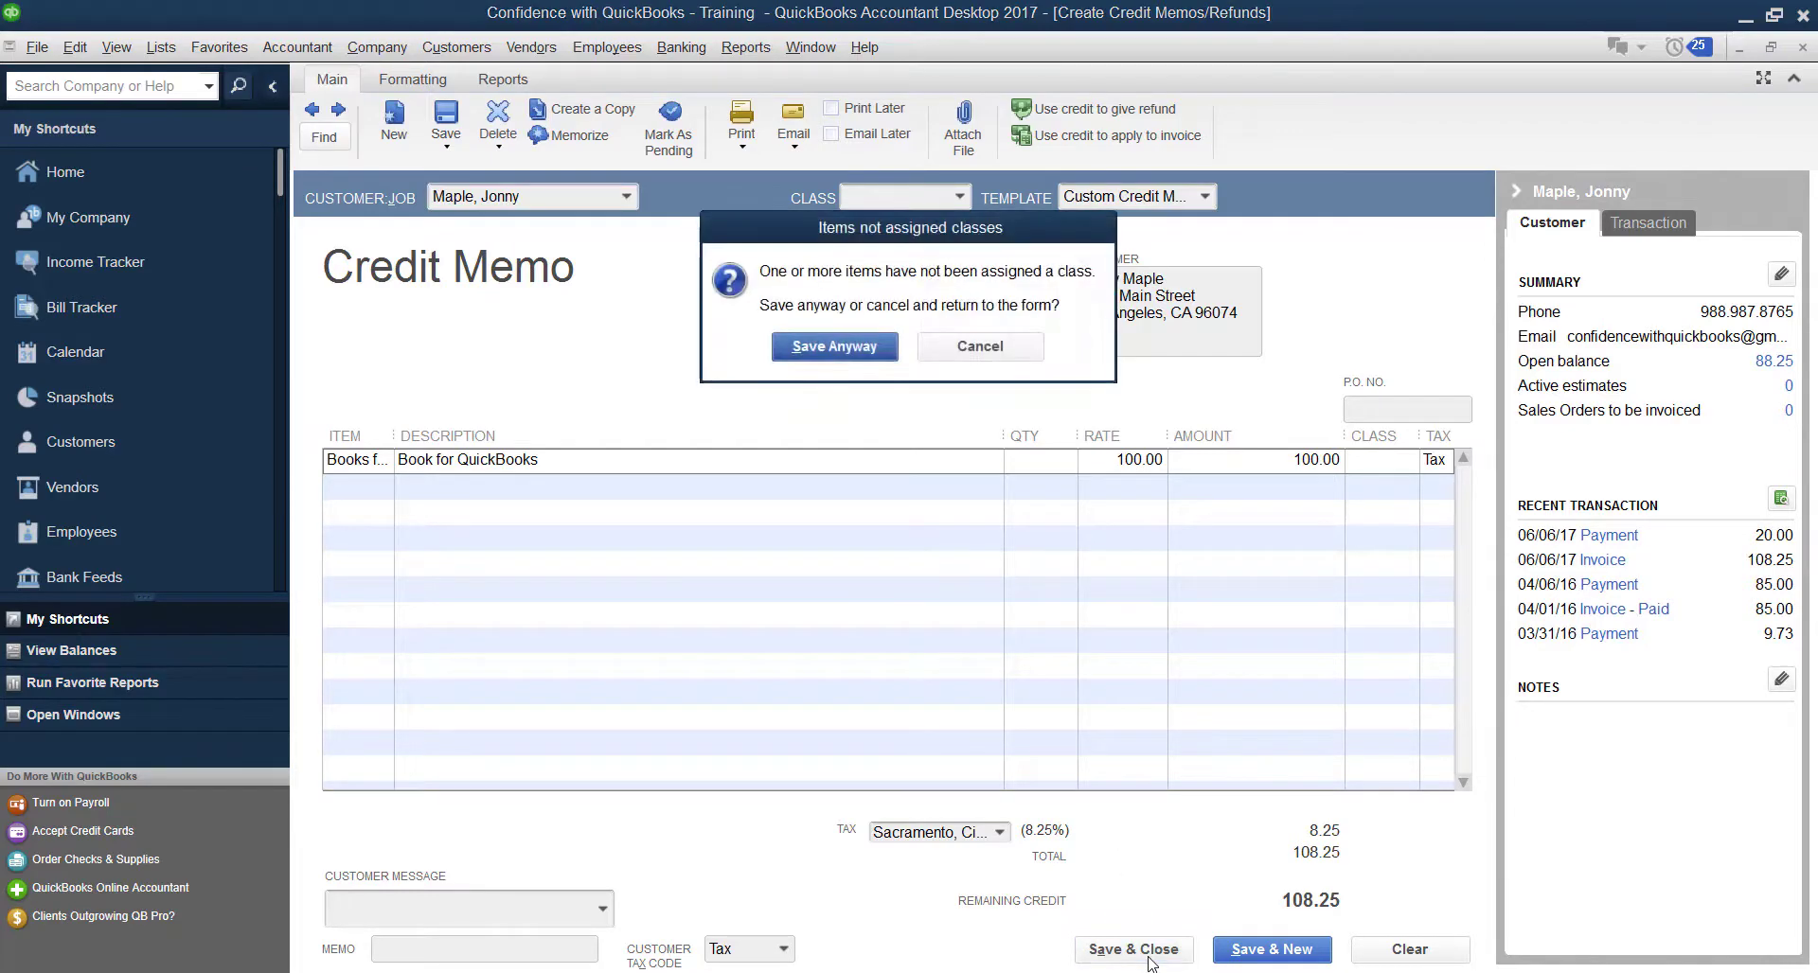
# Step: Save credit memo 126 despite the class warning and apply its credit to invoice 125
pyautogui.click(838, 347)
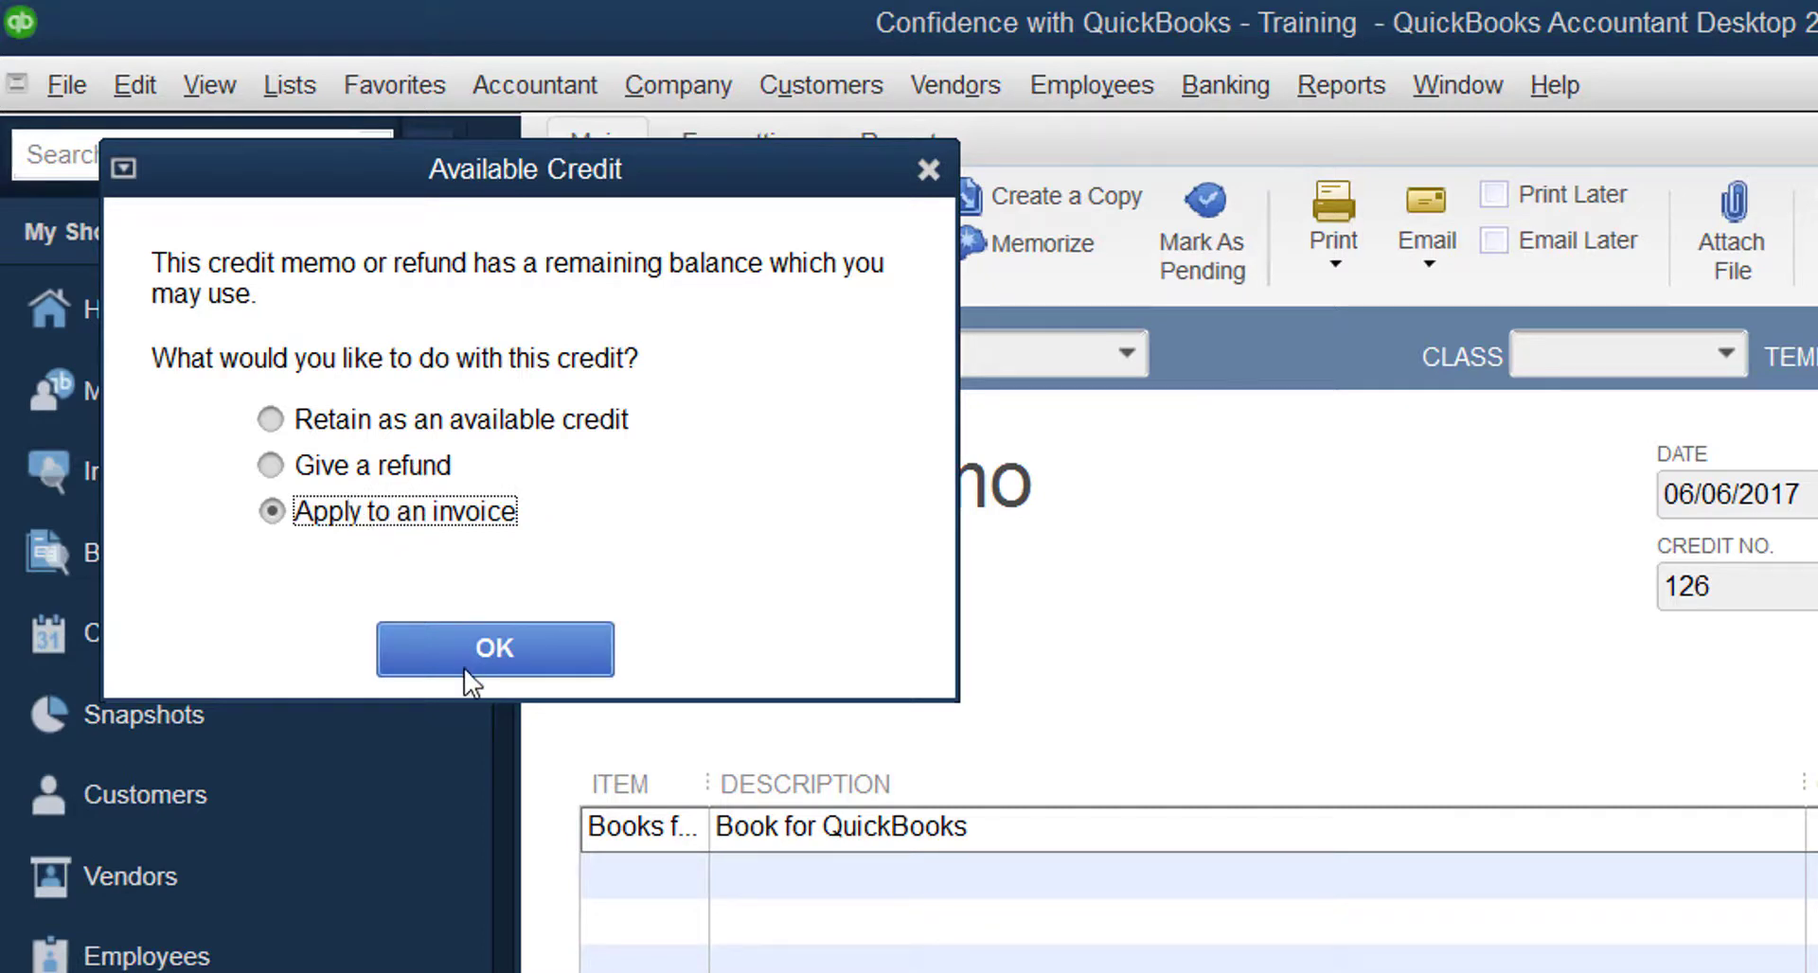
pyautogui.click(480, 647)
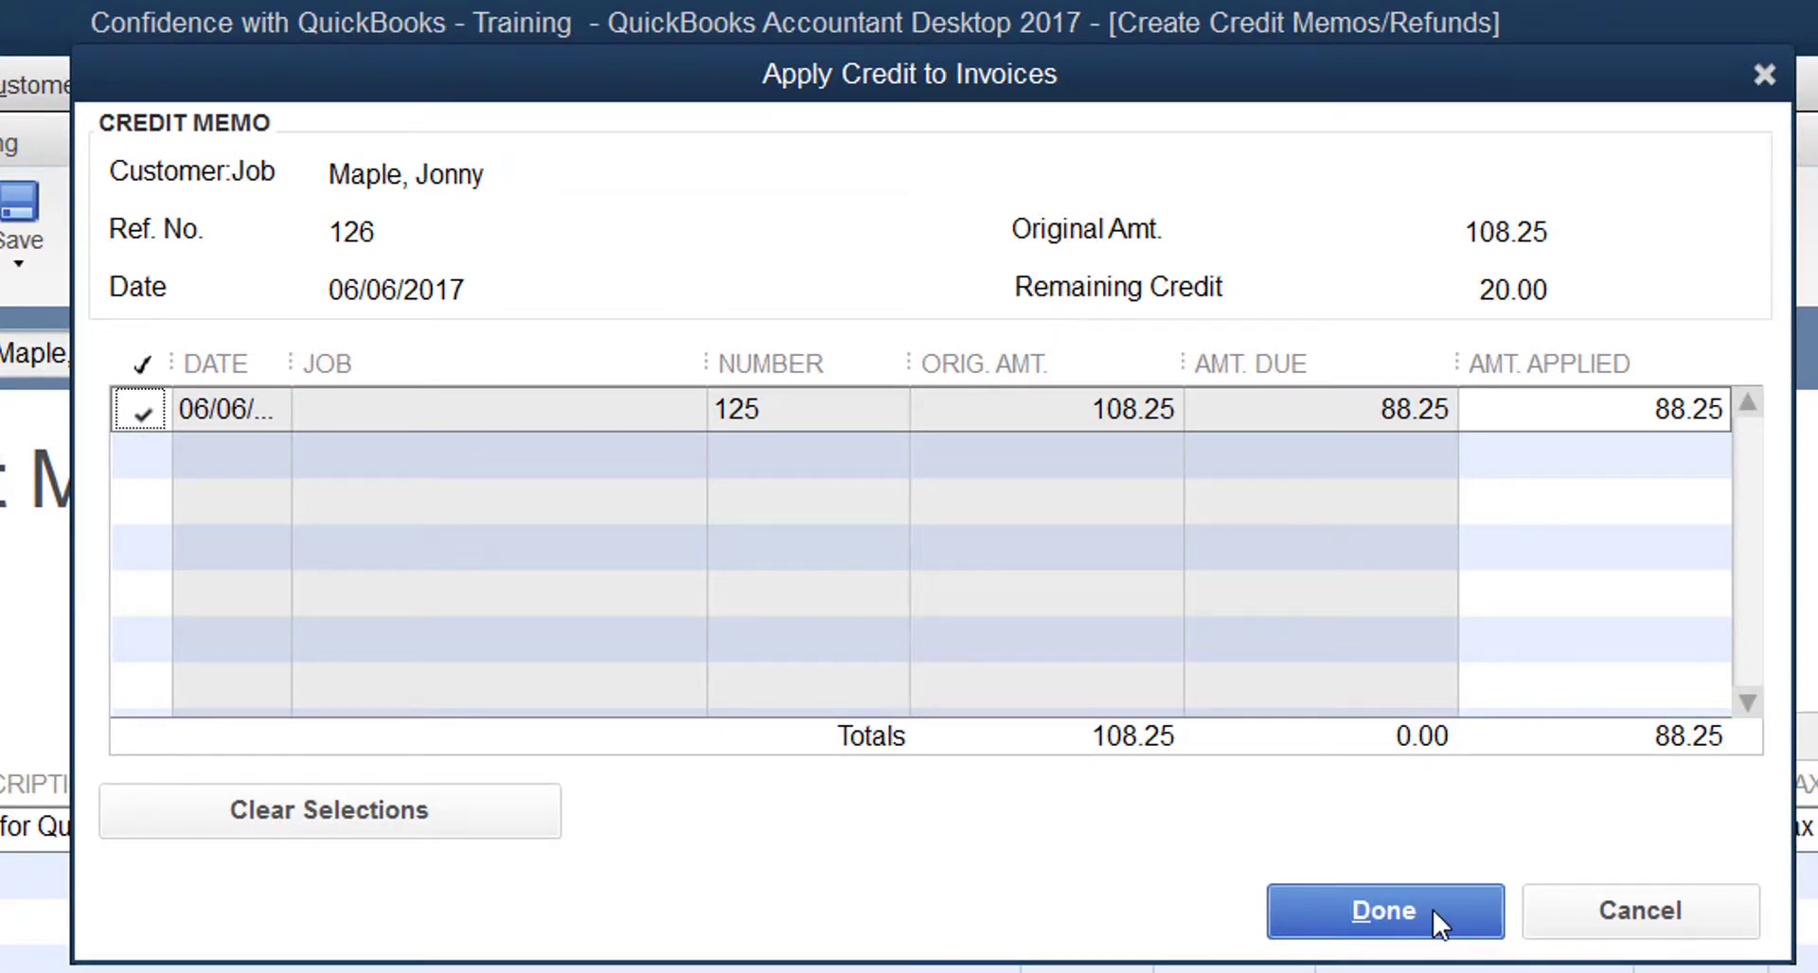
# Step: Confirm 88.25 applied to invoice 125, then reopen credit memo 126 with 20.00 remaining
pyautogui.click(1384, 911)
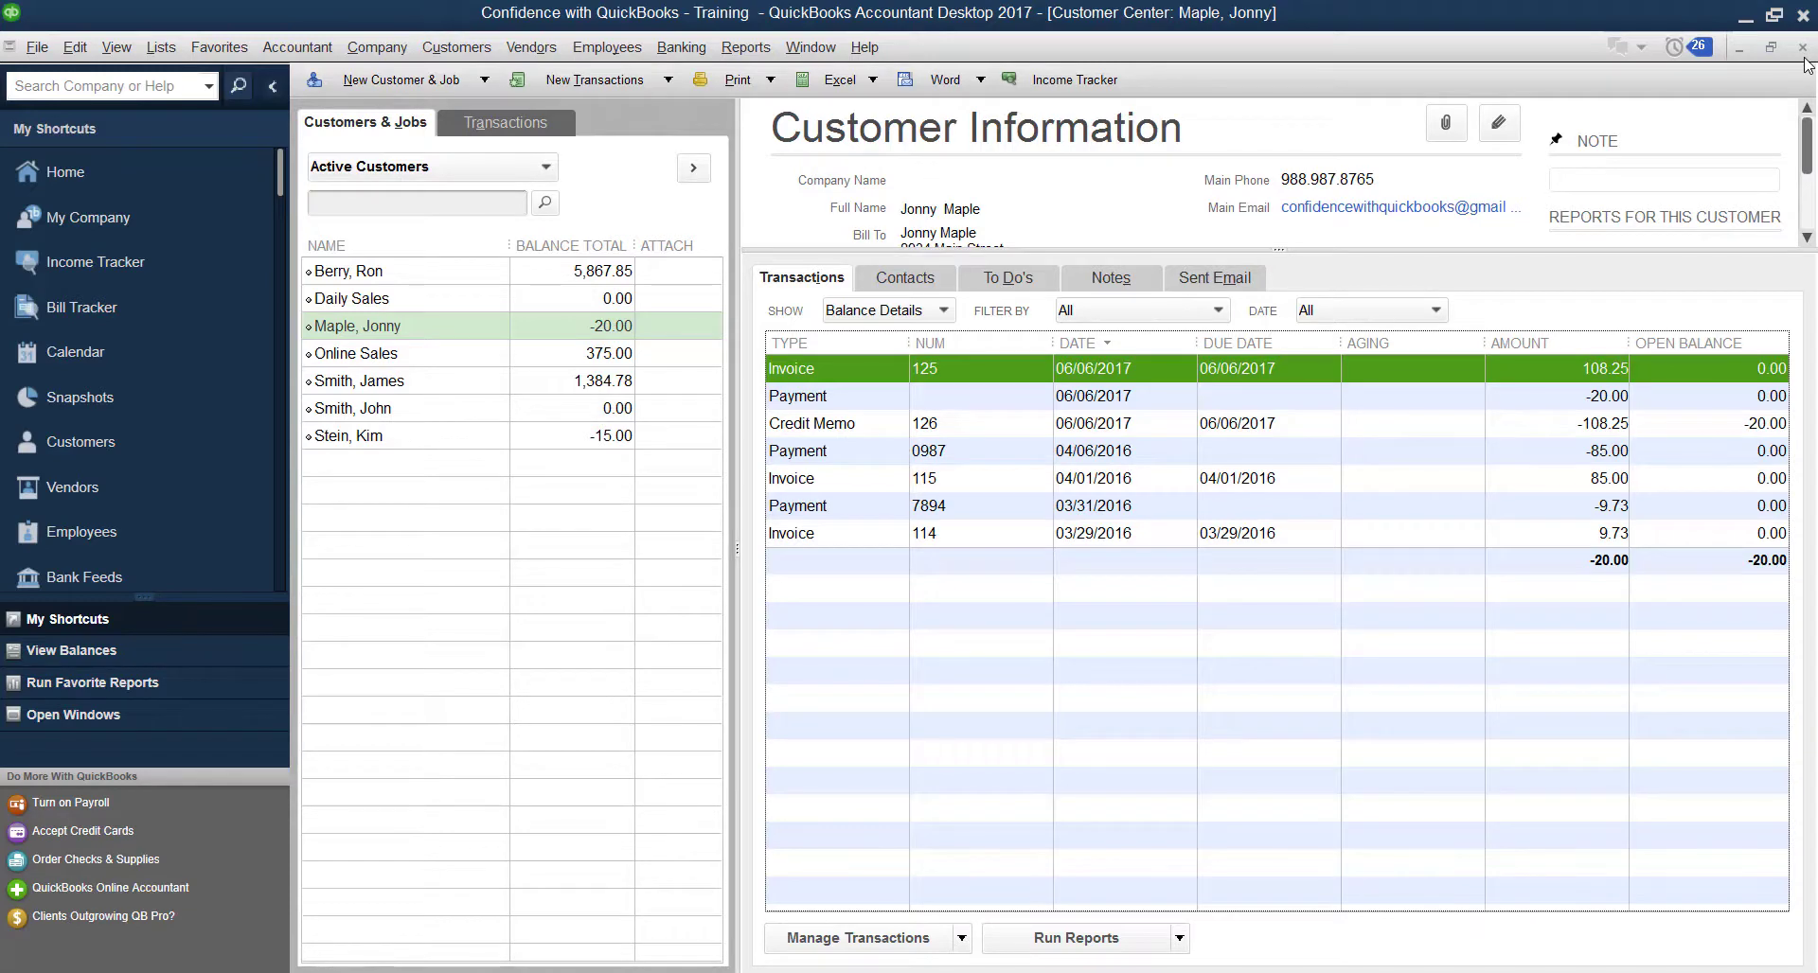
pyautogui.doubleClick(1195, 427)
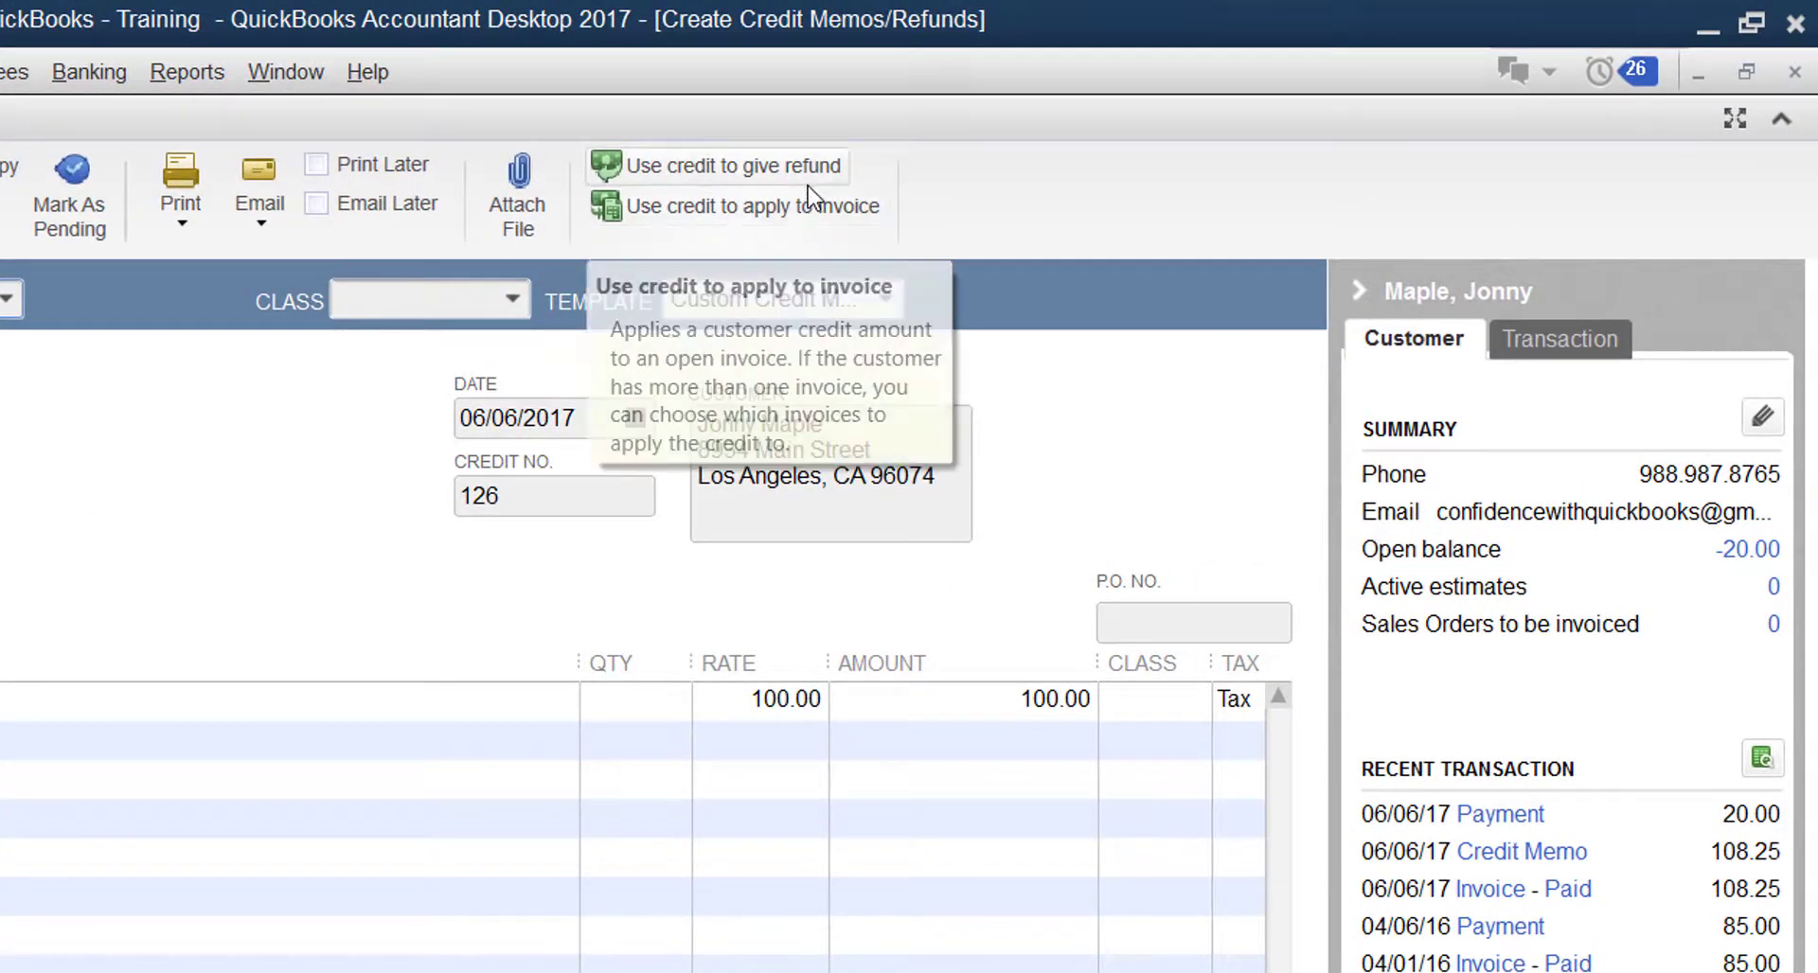
# Step: Start a refund of the remaining 20.00 credit, keeping Check as the refund method
pyautogui.click(809, 169)
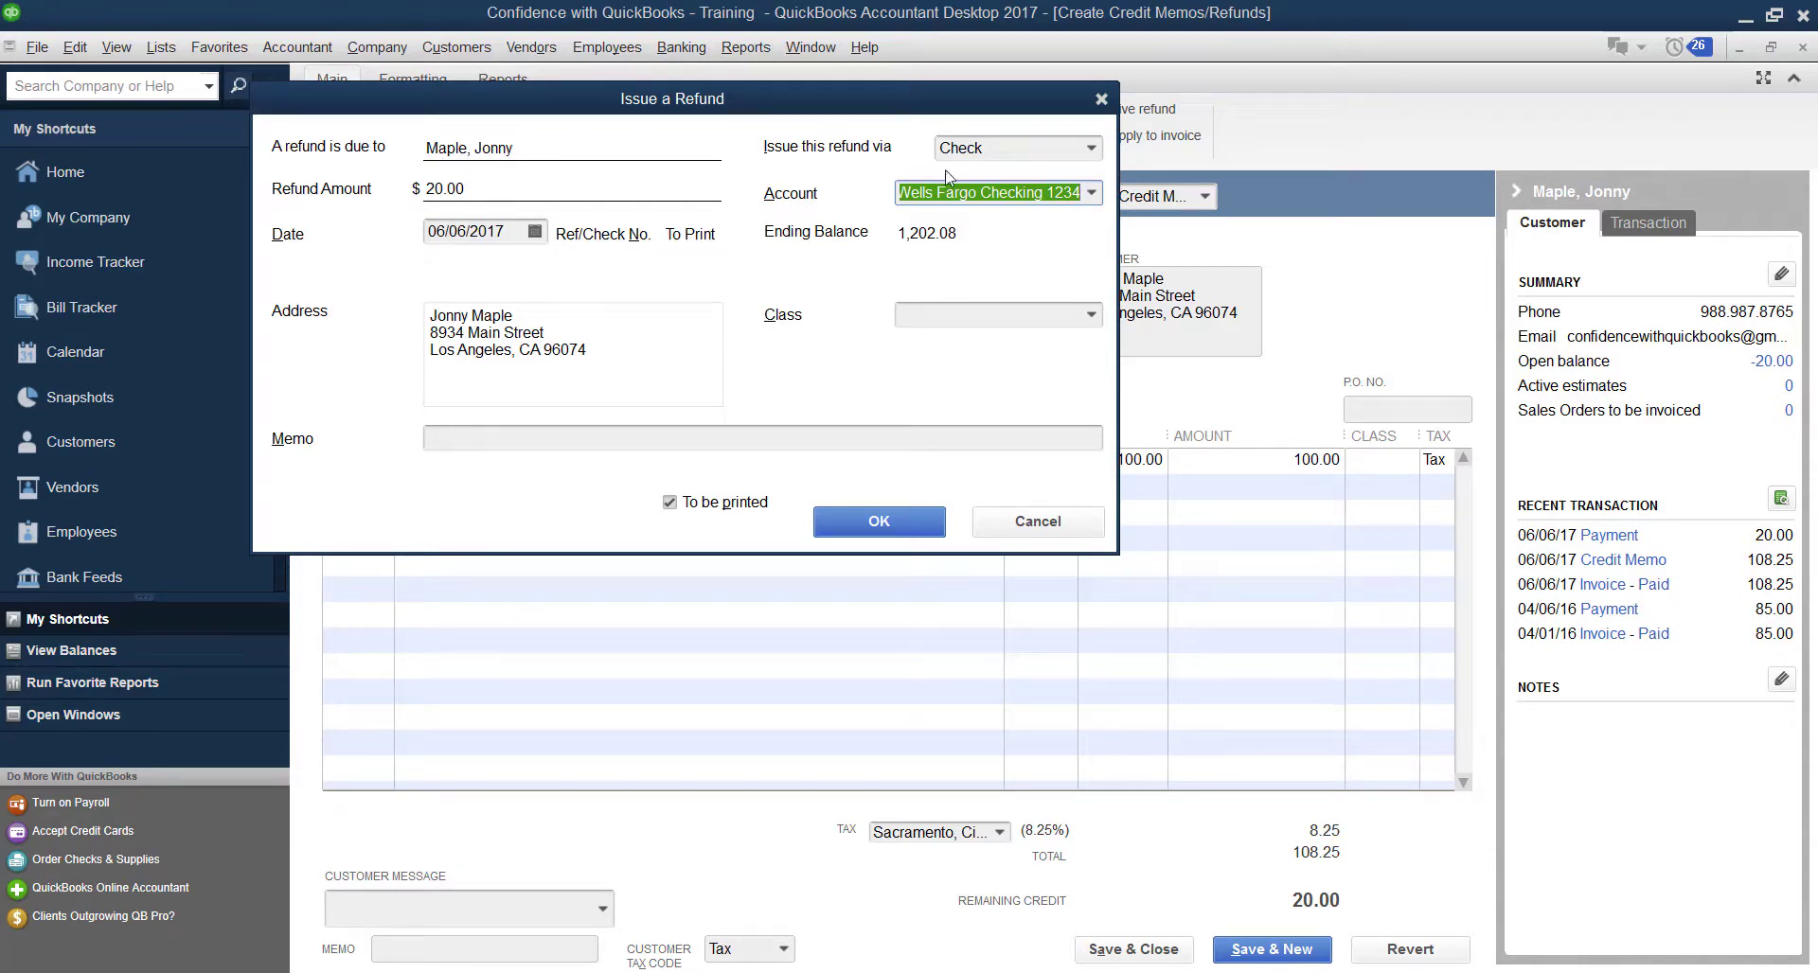
pyautogui.click(1081, 146)
pyautogui.click(1094, 148)
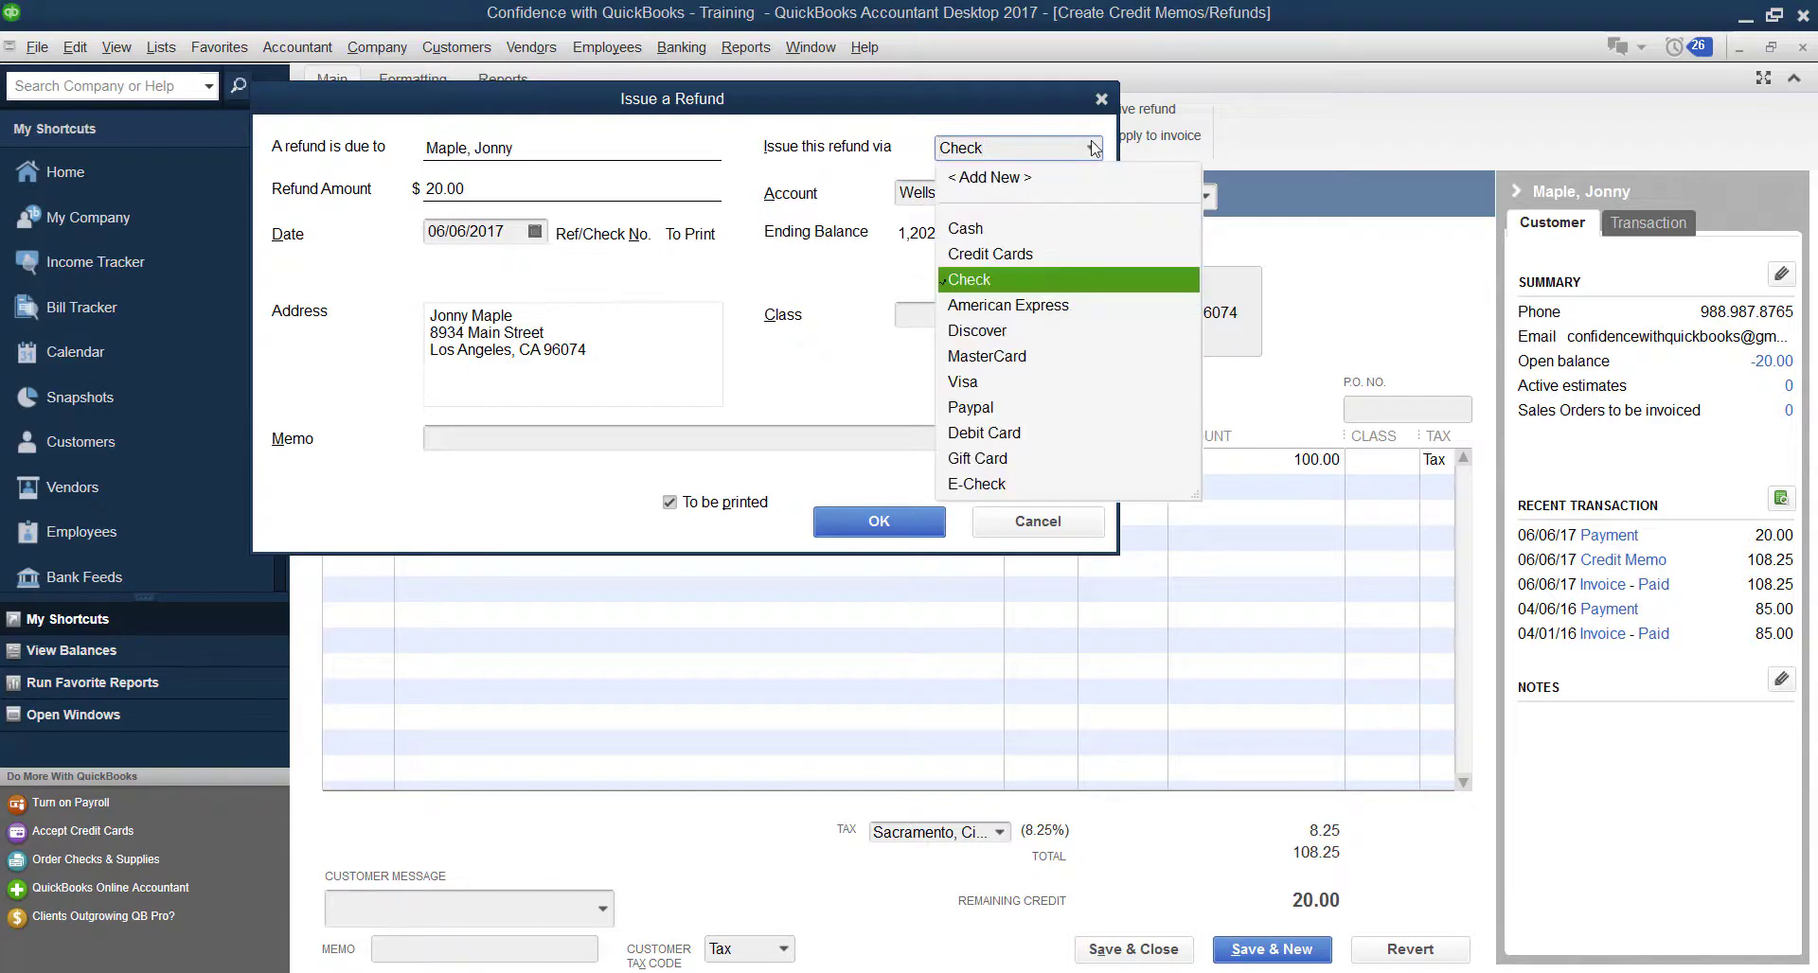
pyautogui.click(1091, 149)
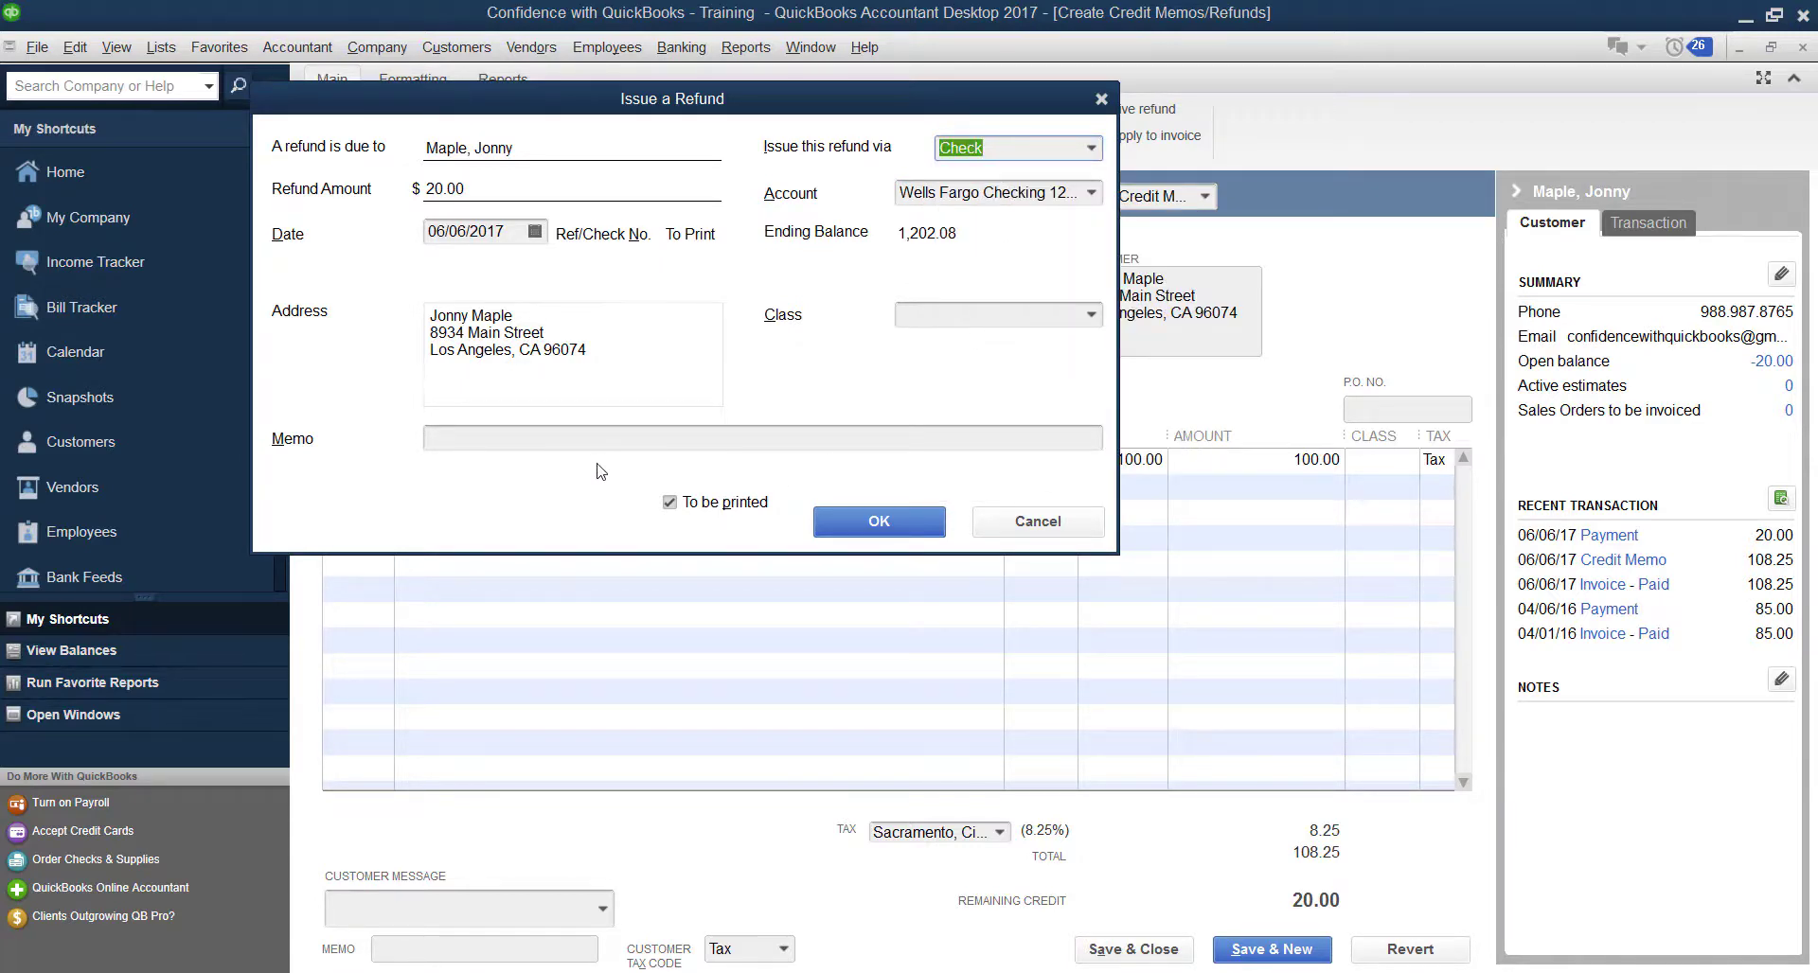
# Step: Issue the $20.00 refund check from Wells Fargo Checking 1234, marked To be printed
pyautogui.click(736, 504)
pyautogui.click(736, 505)
pyautogui.click(736, 511)
pyautogui.click(736, 511)
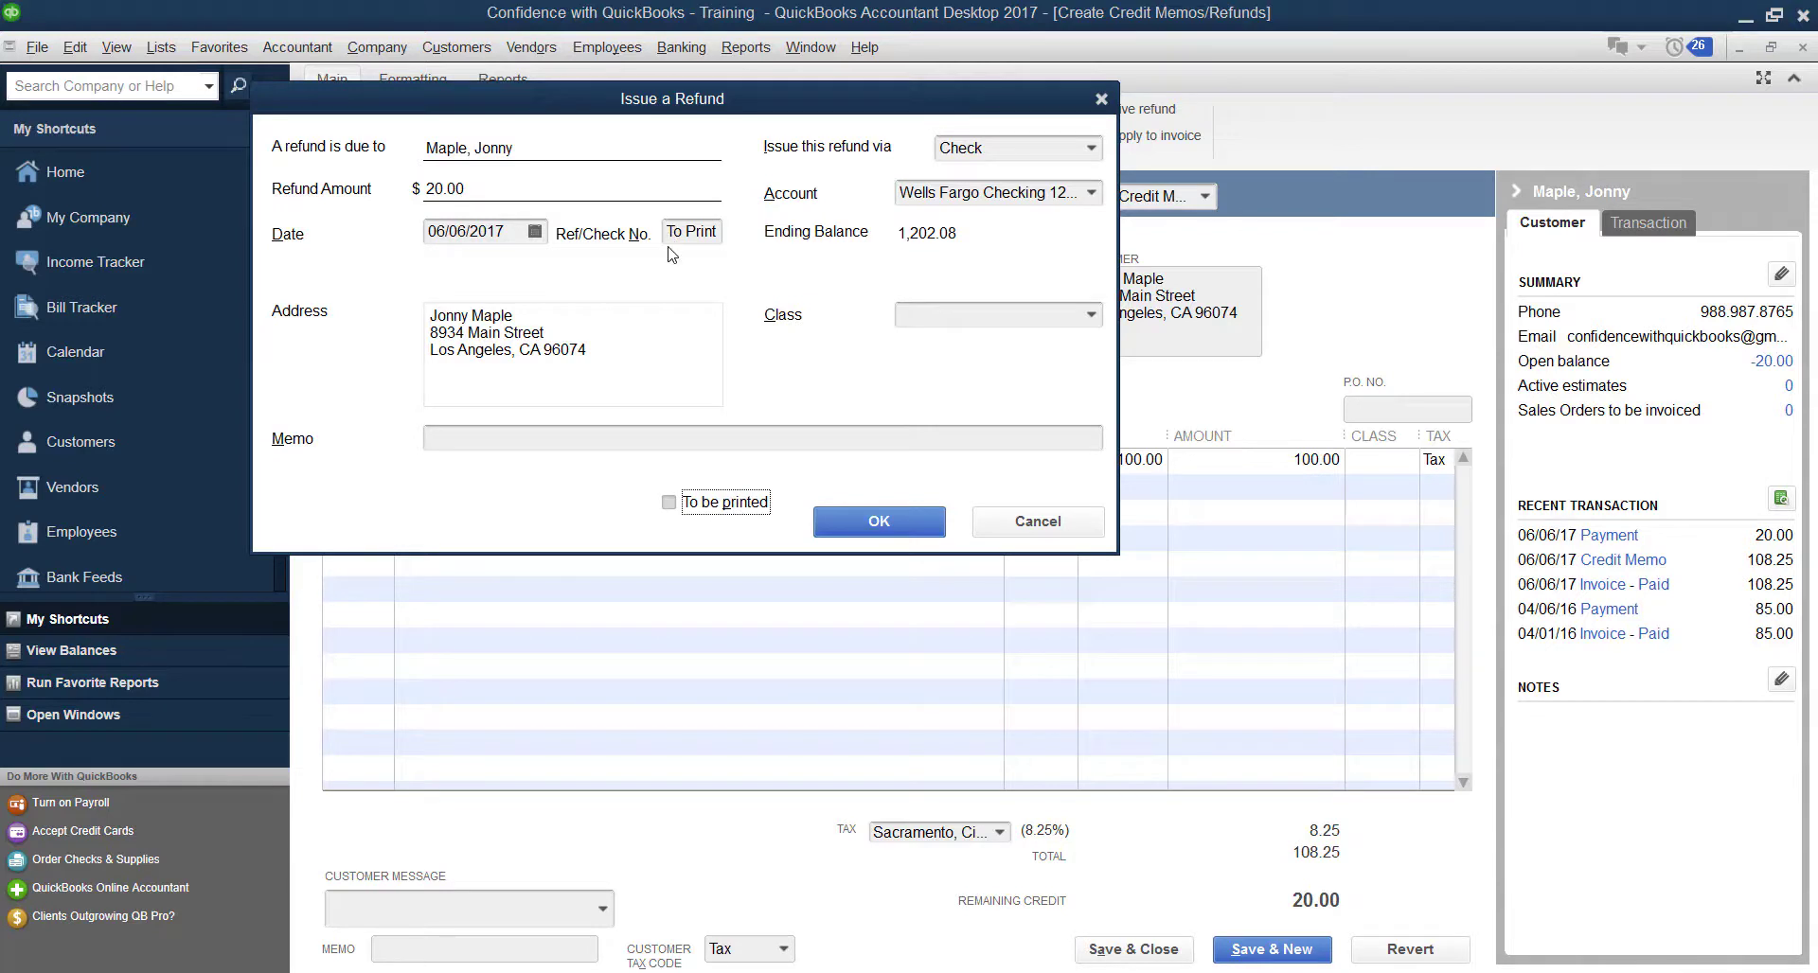
pyautogui.moveTo(673, 234); pyautogui.dragTo(738, 231)
pyautogui.click(721, 503)
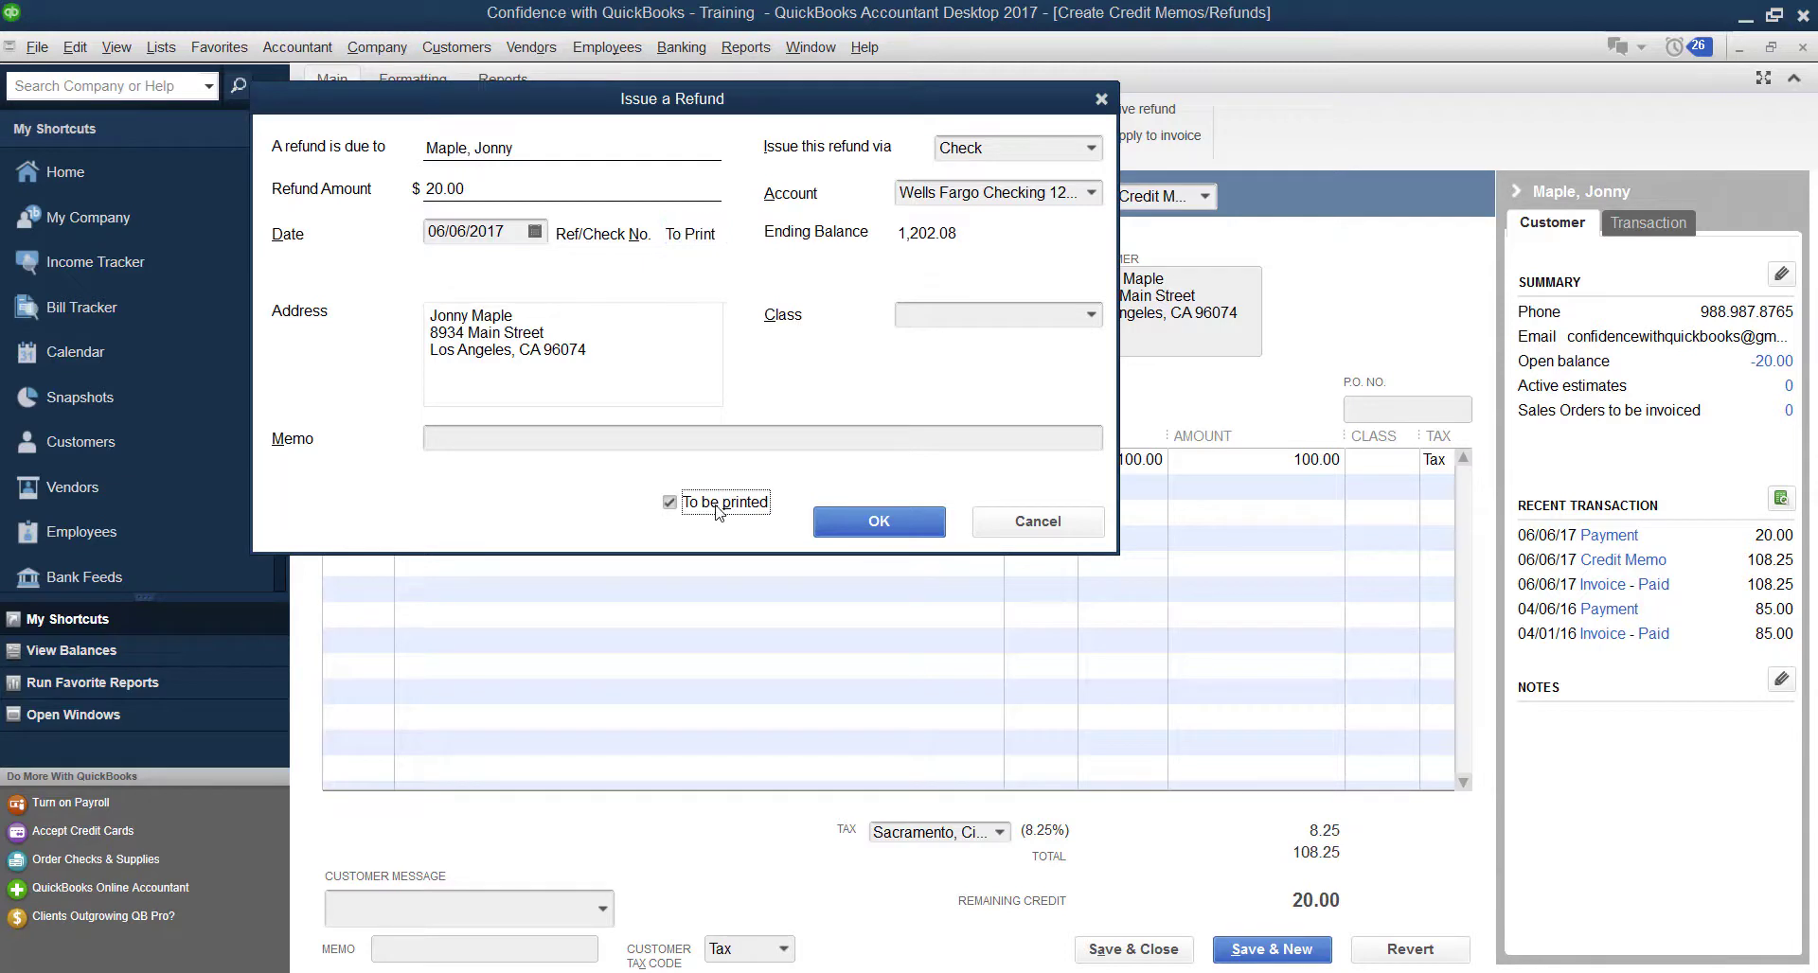
pyautogui.click(838, 532)
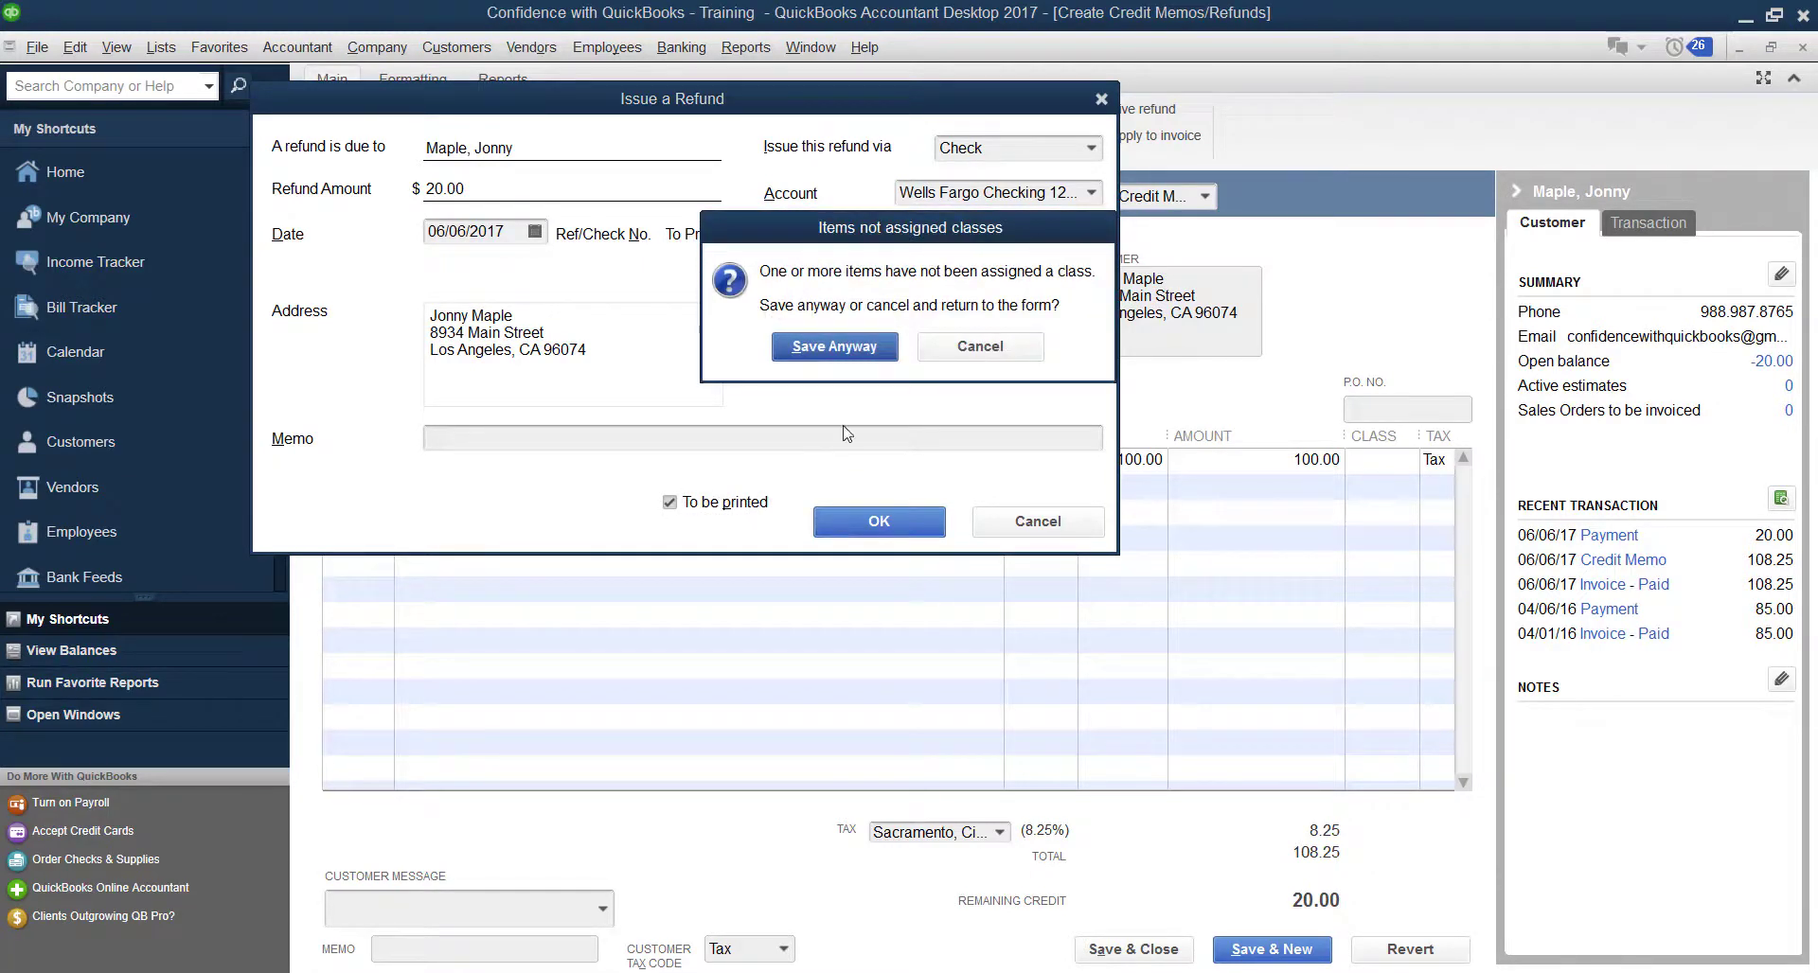
pyautogui.click(827, 343)
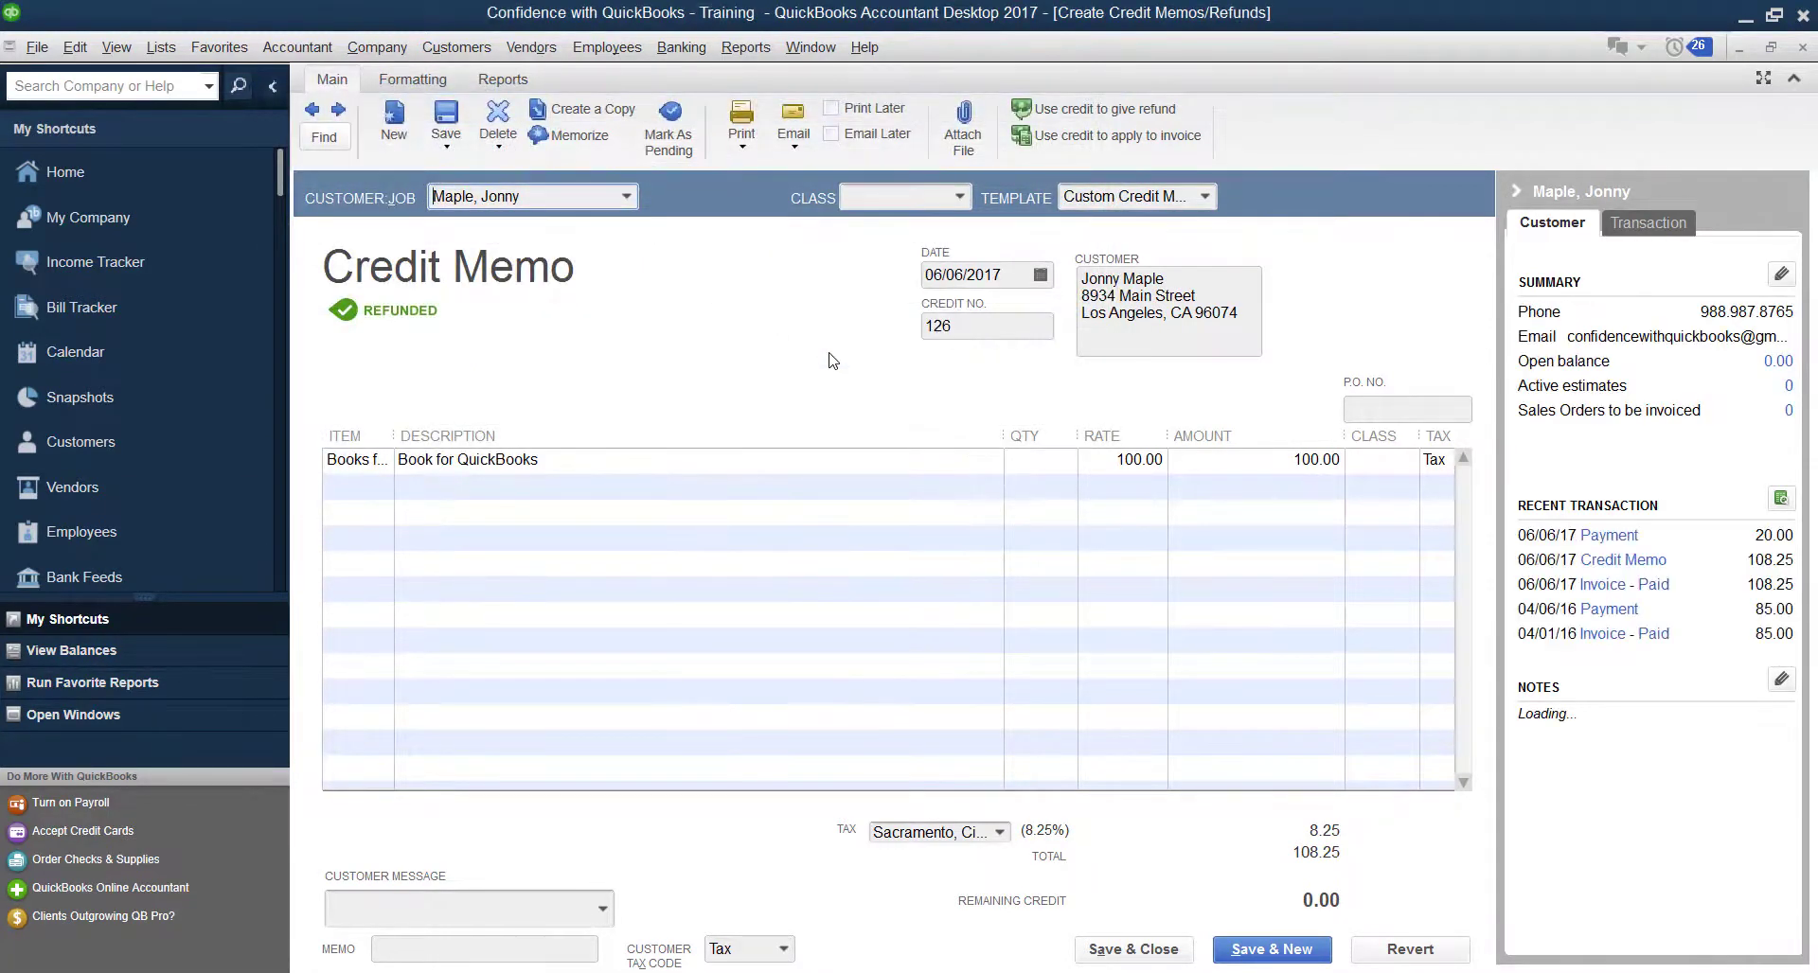
# Step: Close the credit memo and review invoice 125, the $20.00 payment, credit memo 126 and refund check
pyautogui.click(1173, 958)
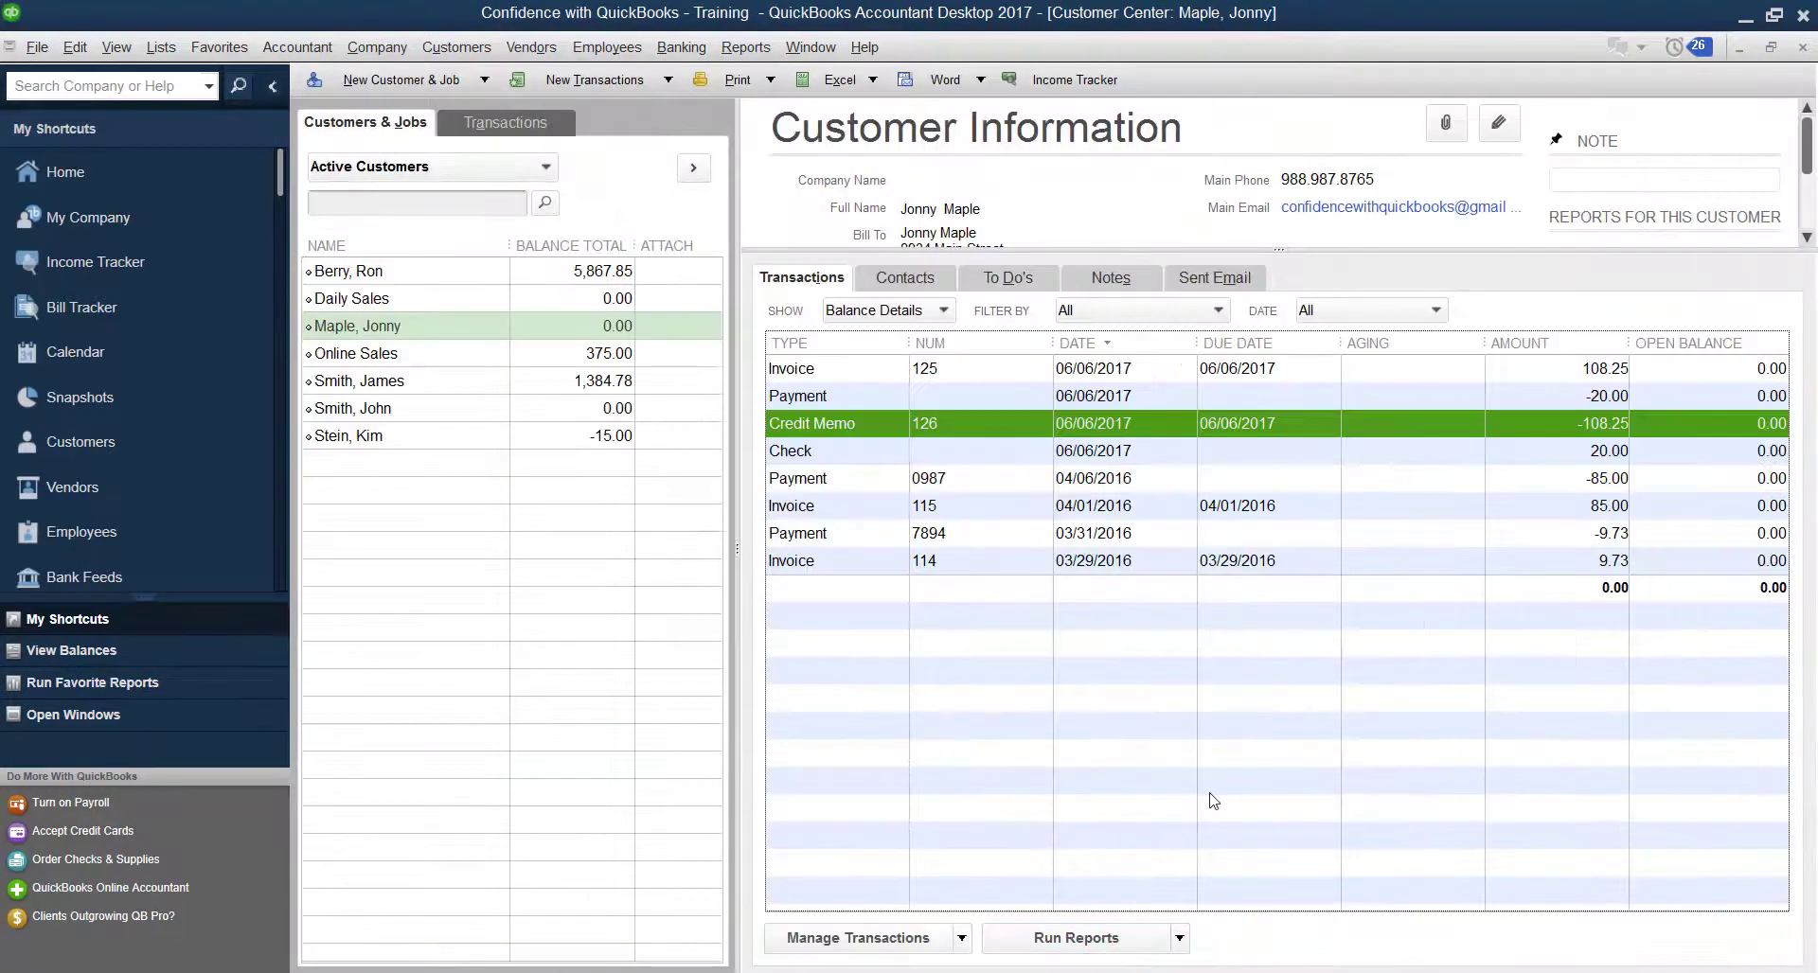
pyautogui.click(937, 371)
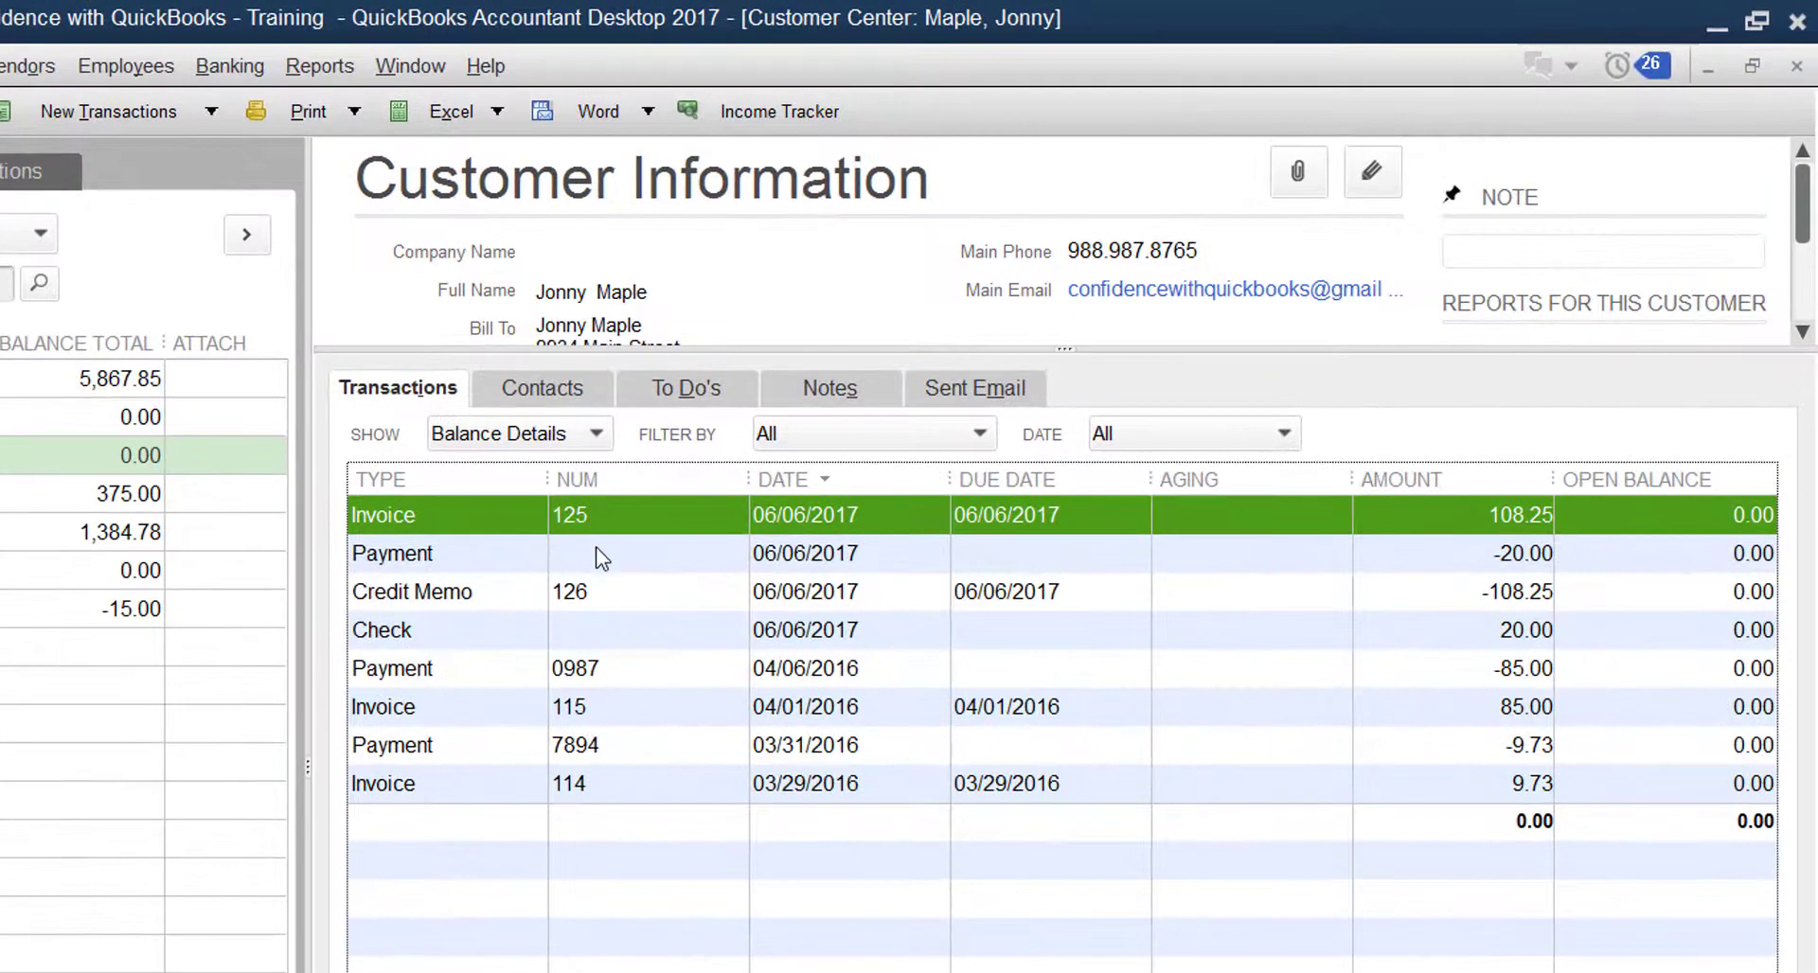
pyautogui.click(596, 551)
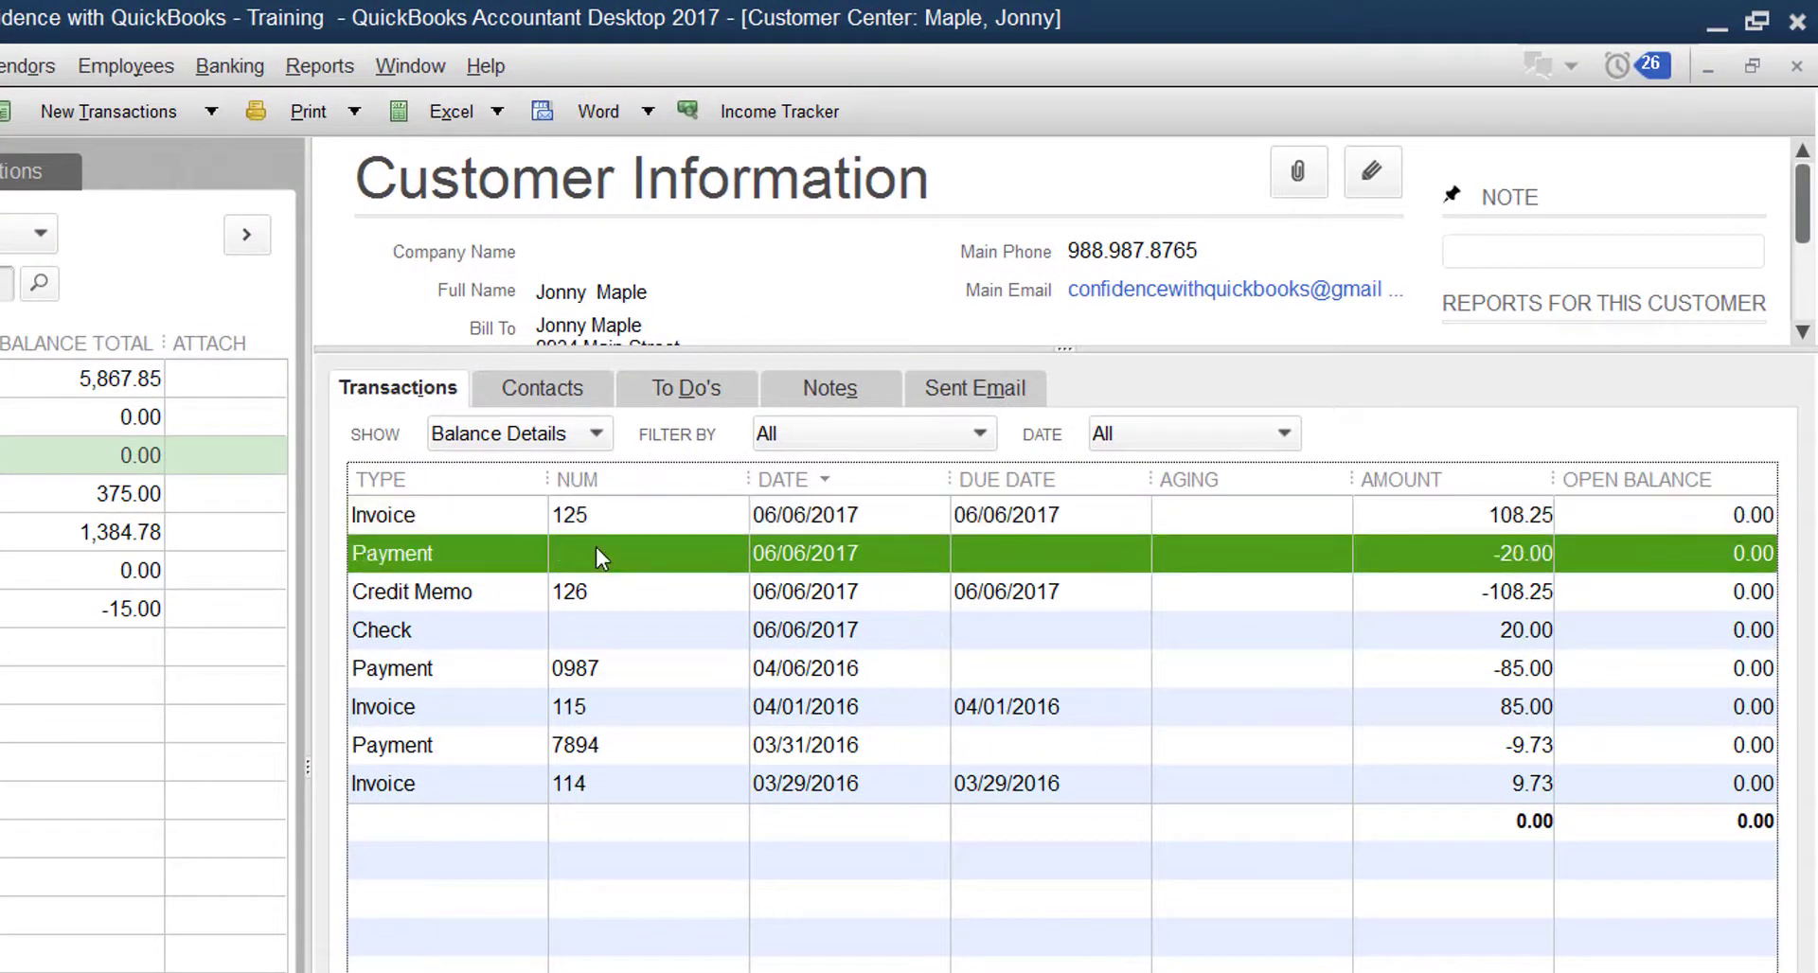
pyautogui.click(610, 599)
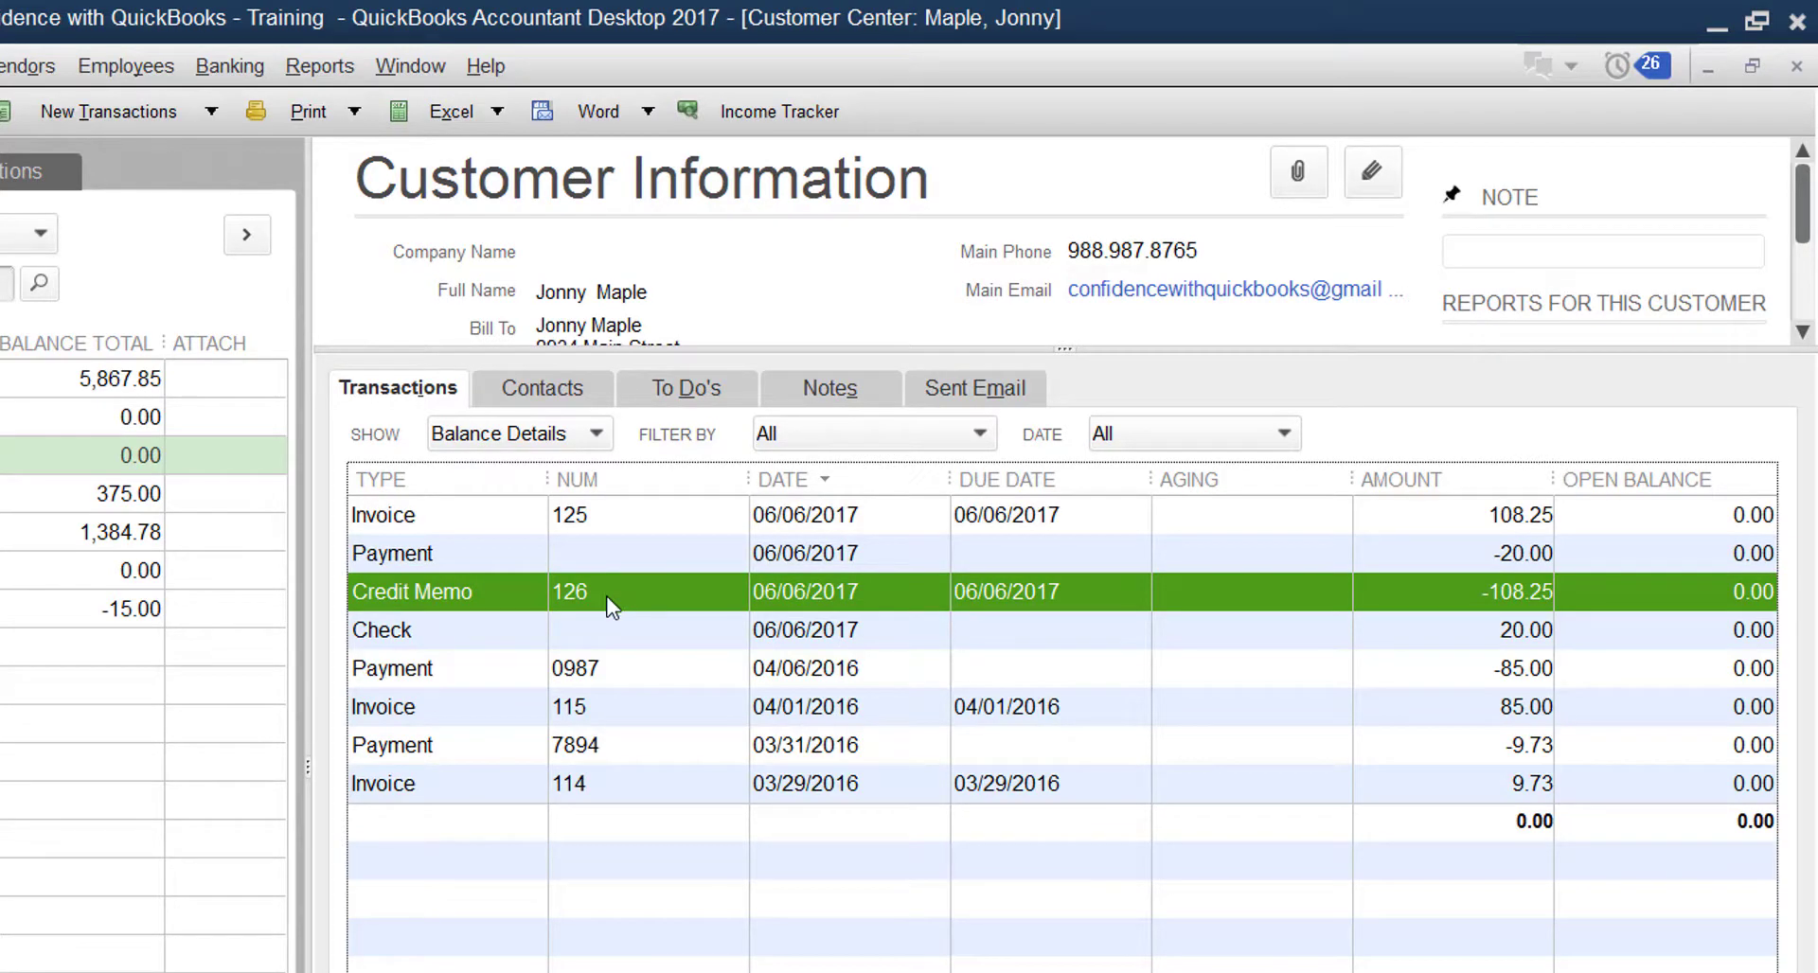
pyautogui.click(595, 634)
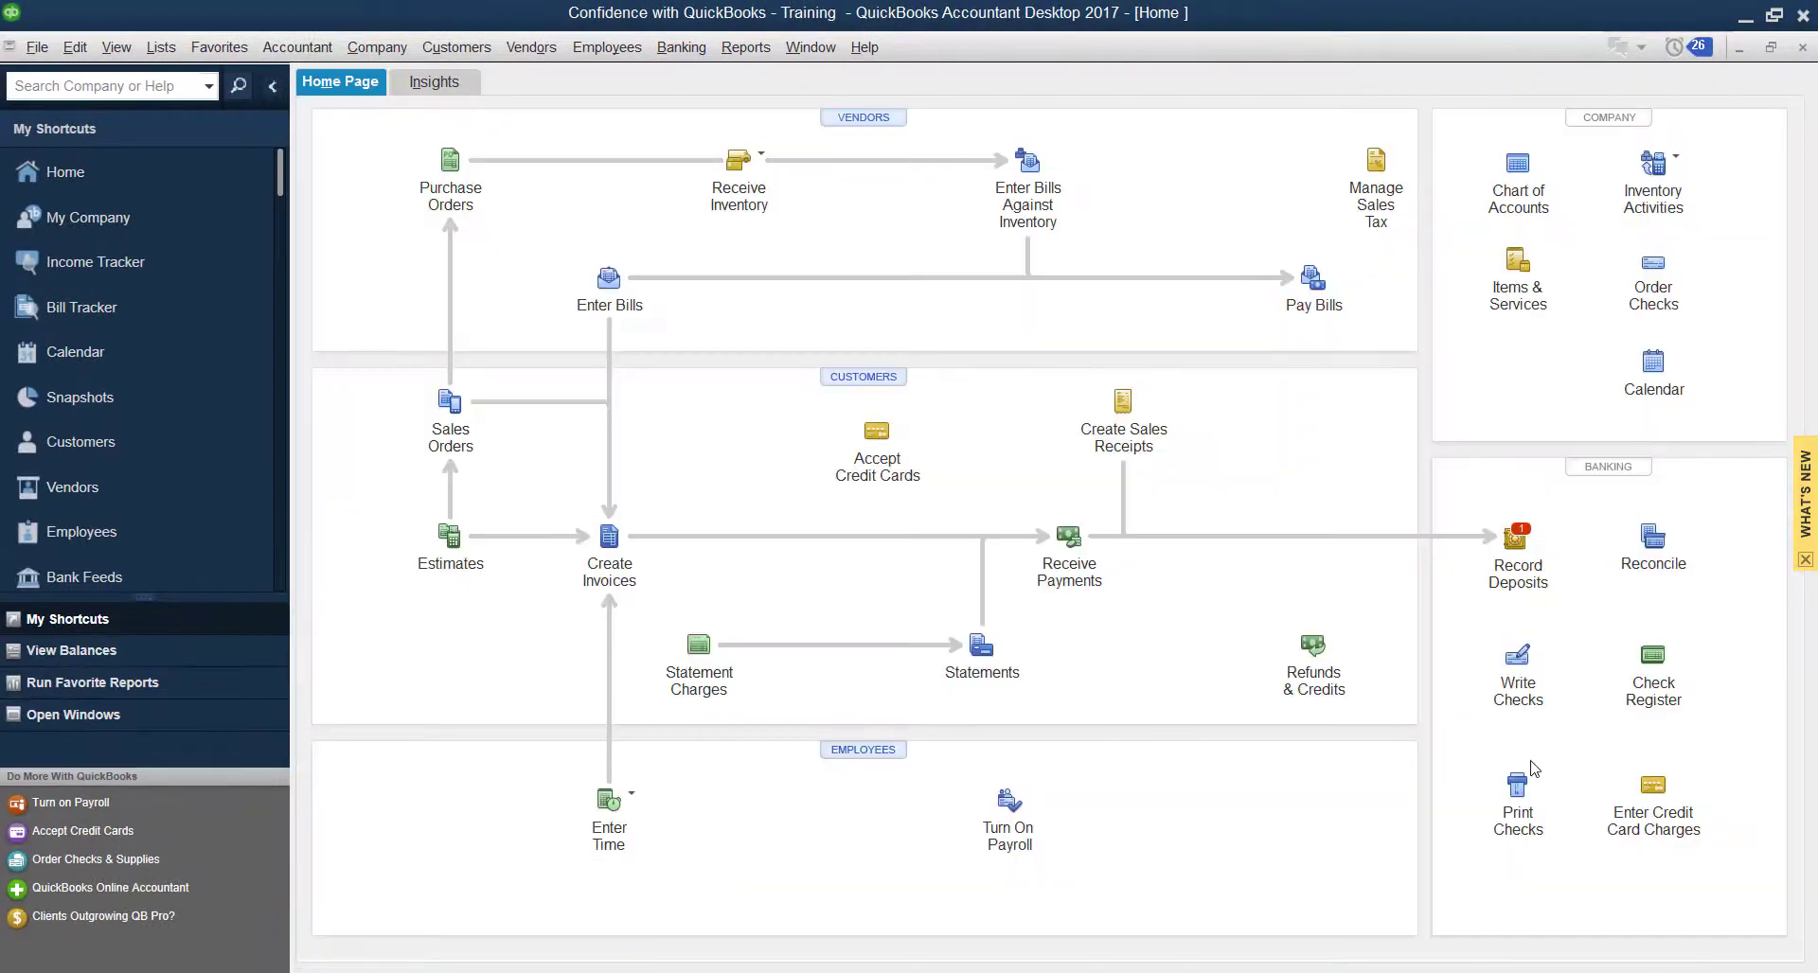
# Step: View the pending $20.00 check in Print Checks, then open the Wells Fargo Checking 1234 register
pyautogui.click(1518, 786)
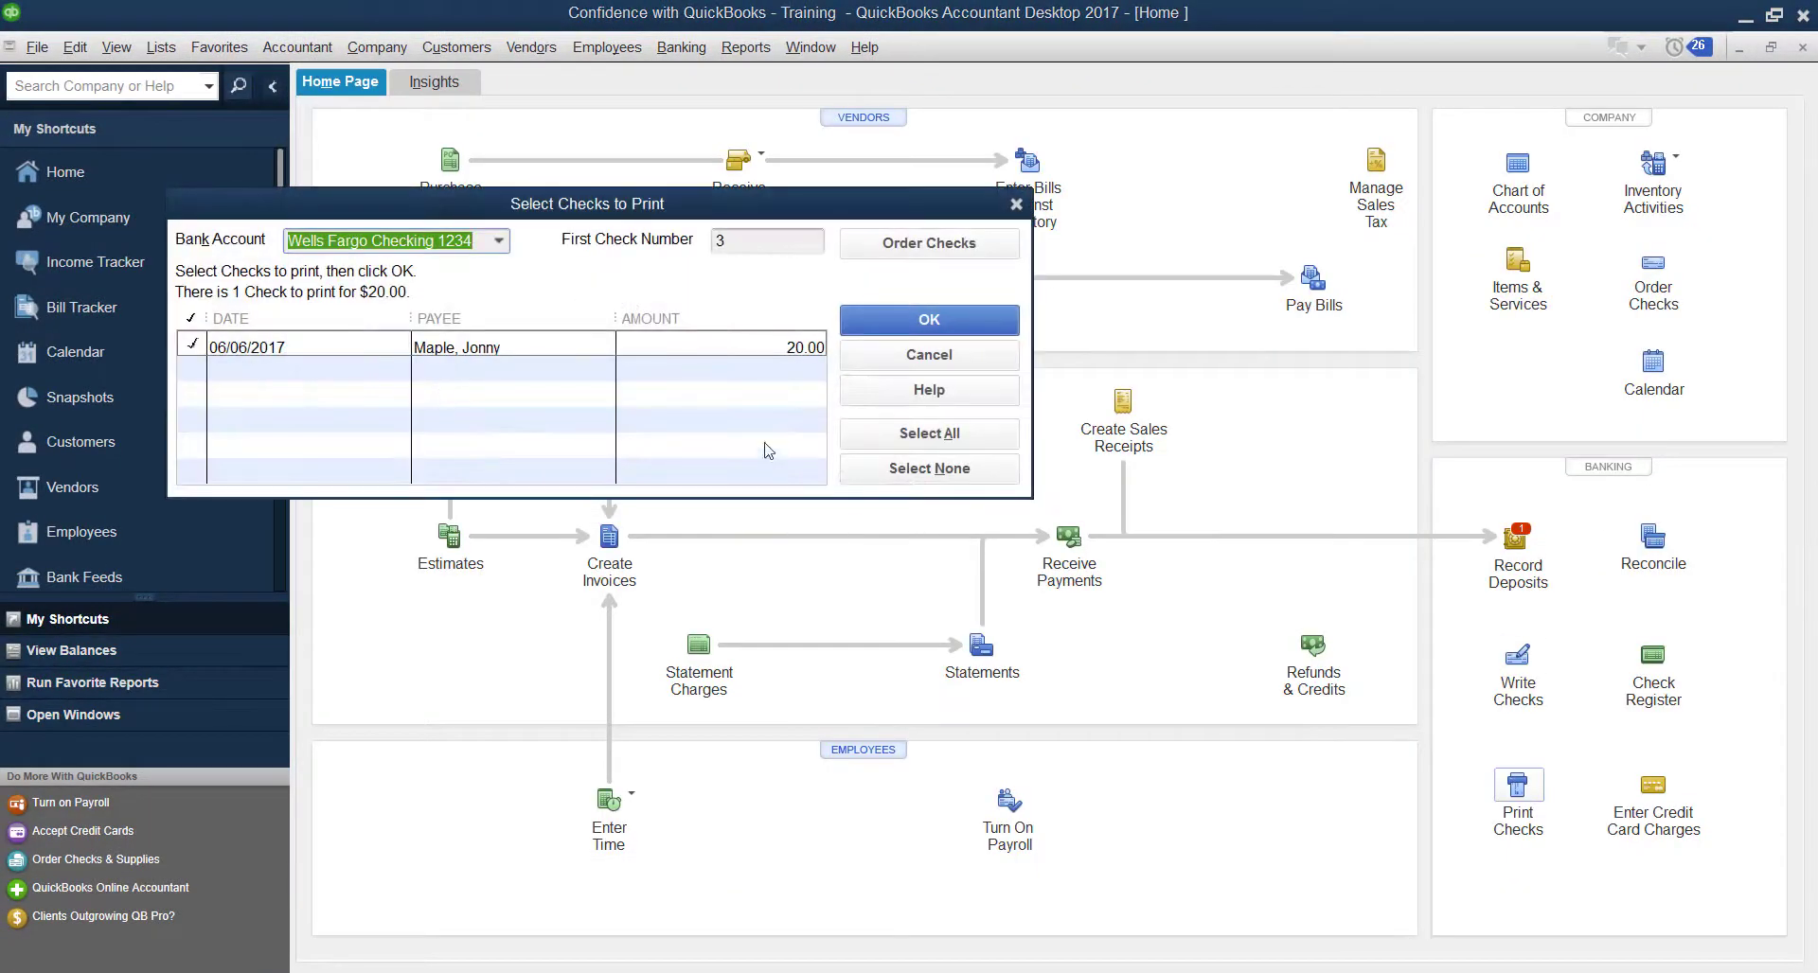
pyautogui.click(923, 356)
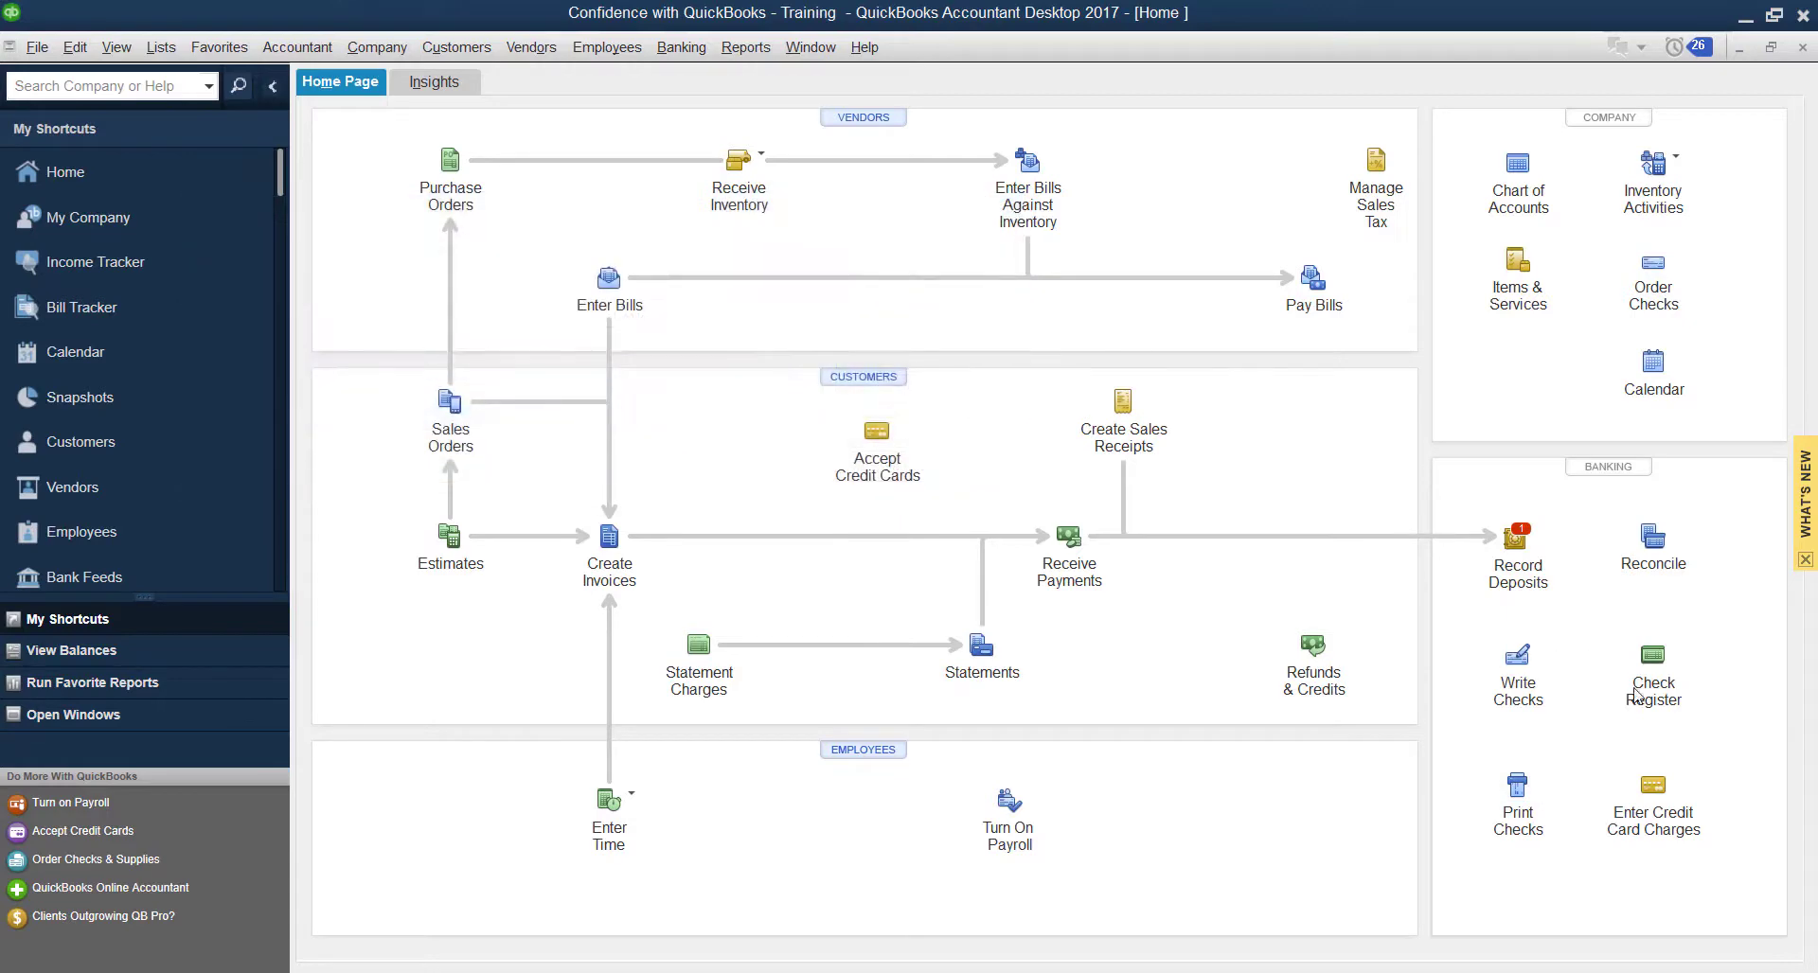
pyautogui.click(1653, 684)
pyautogui.click(391, 208)
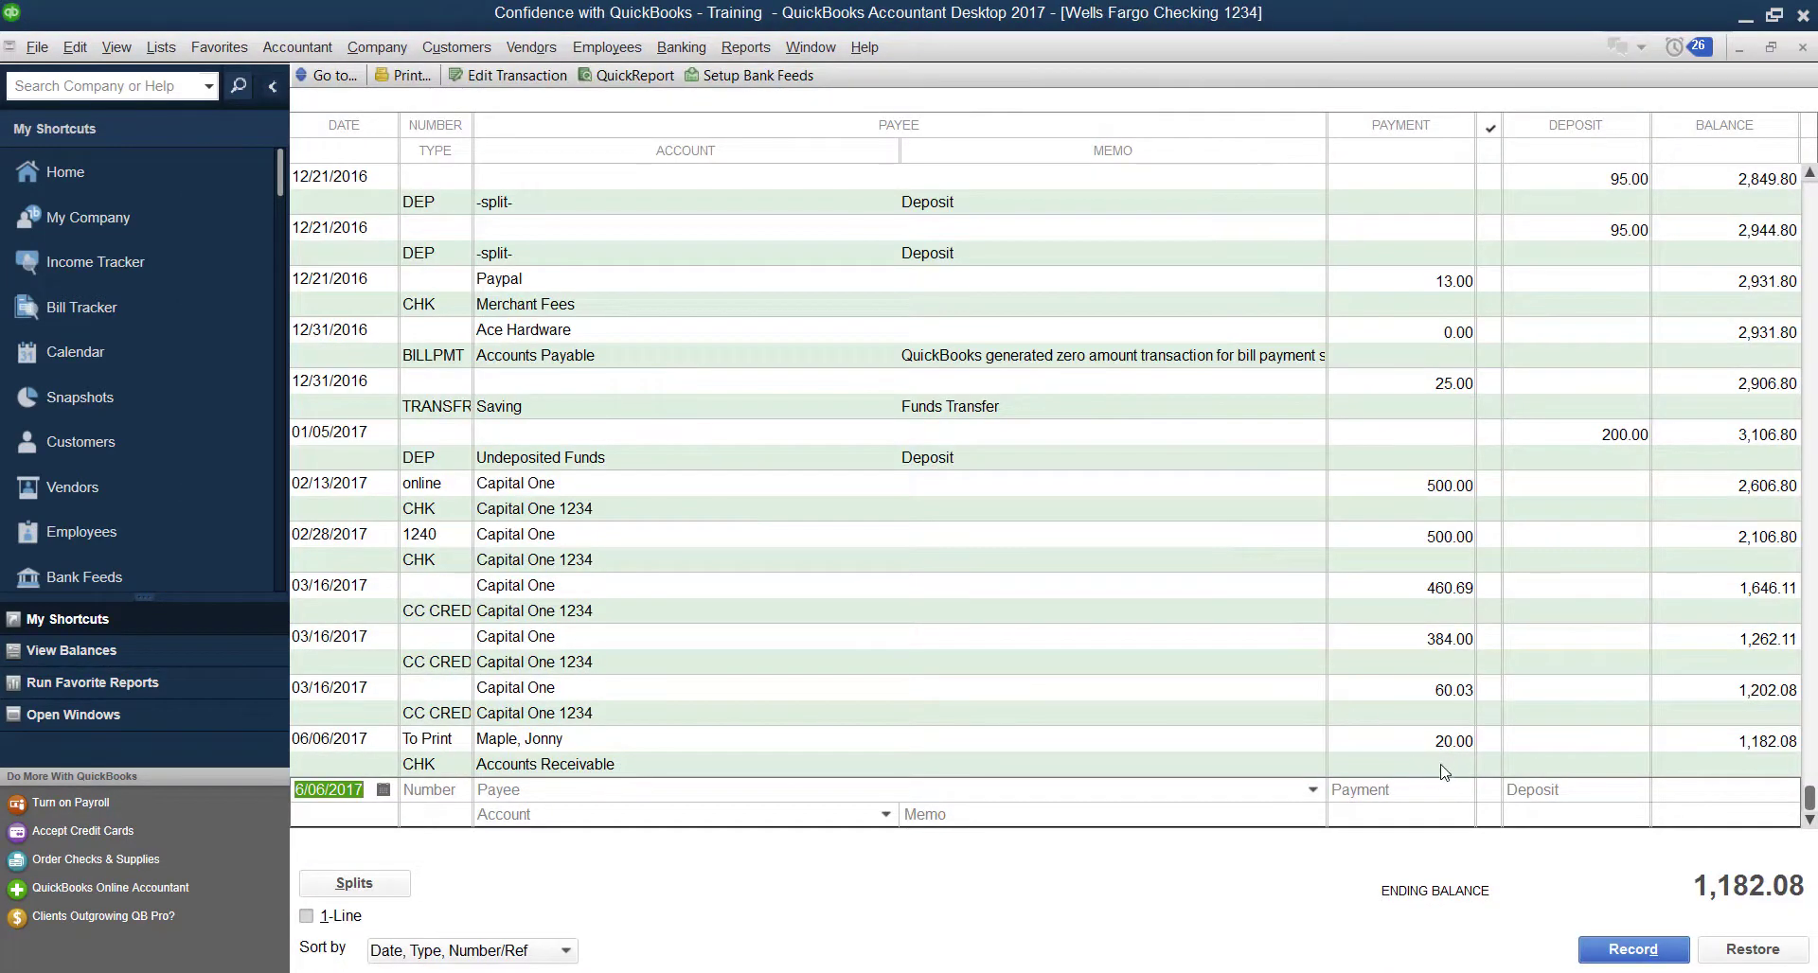
# Step: Switch back to the customer's transaction list, showing the 20.00 check and 0.00 balance
pyautogui.hotkey('ctrl', 'j')
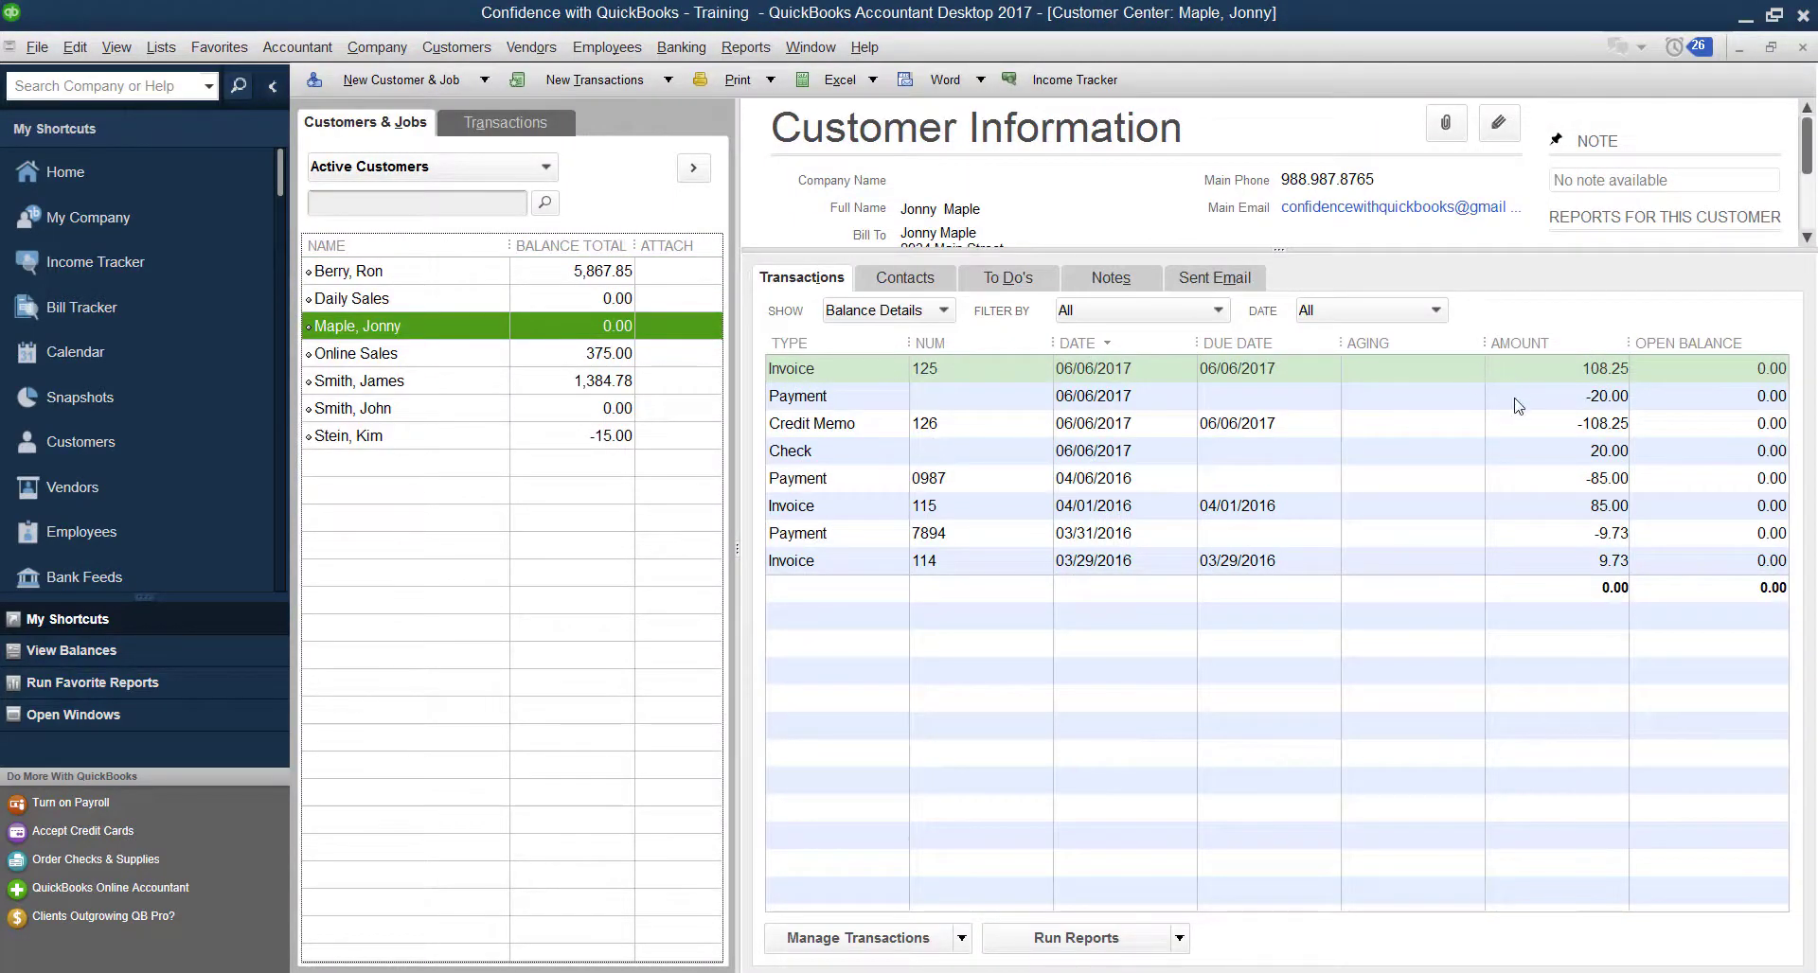